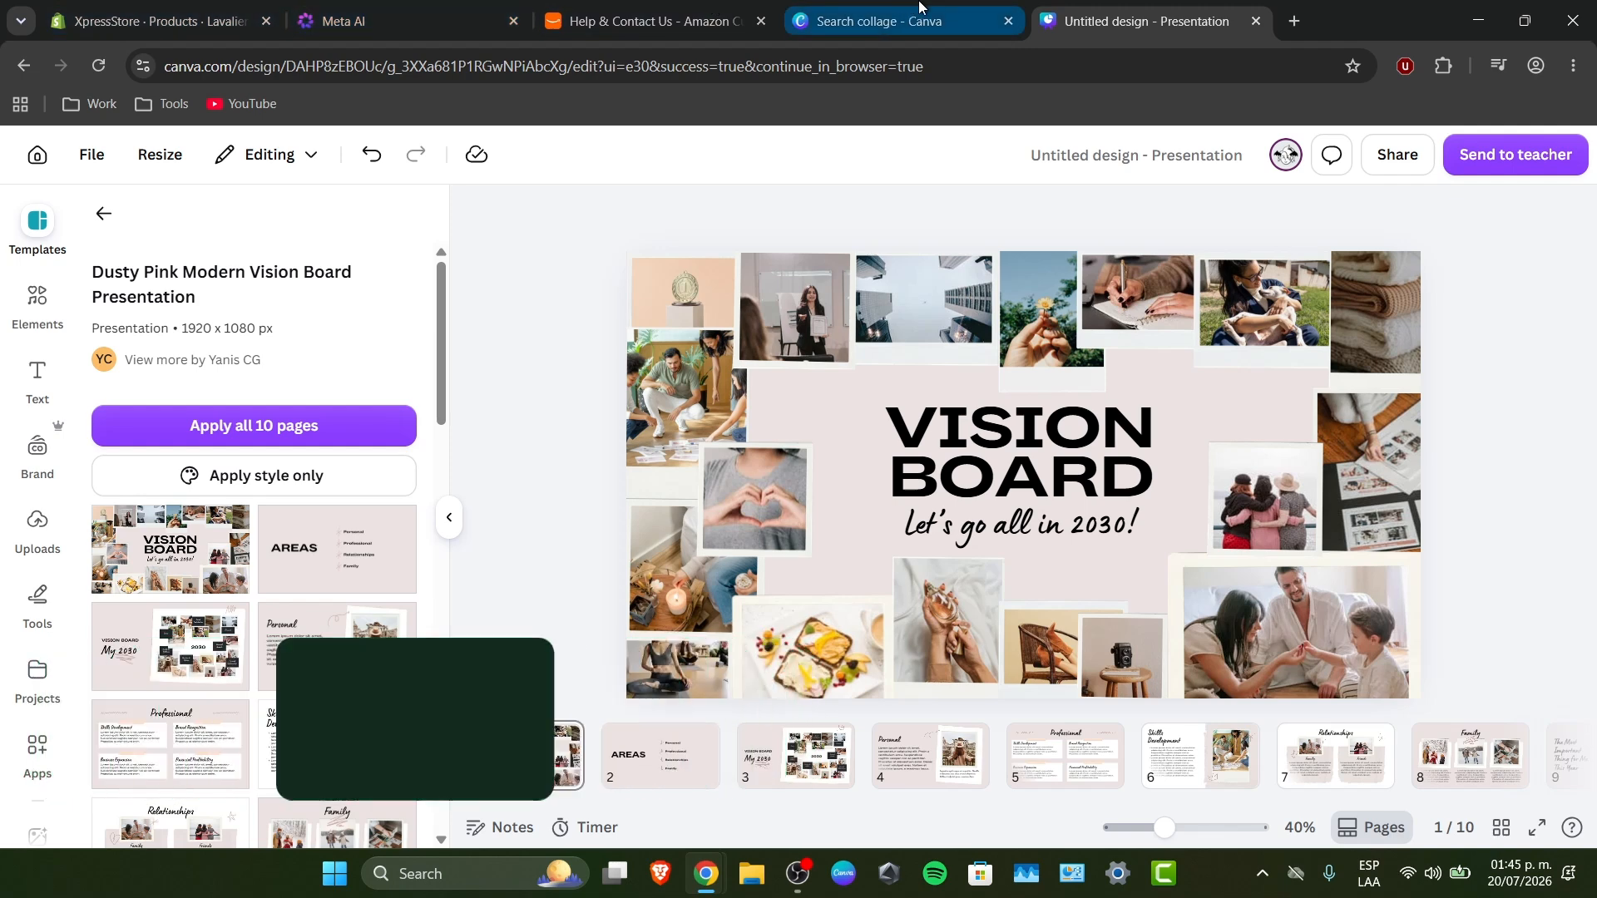
Switch to the Canva home page and display the recent designs as a list
left_click(873, 20)
left_click(215, 153)
left_click(40, 306)
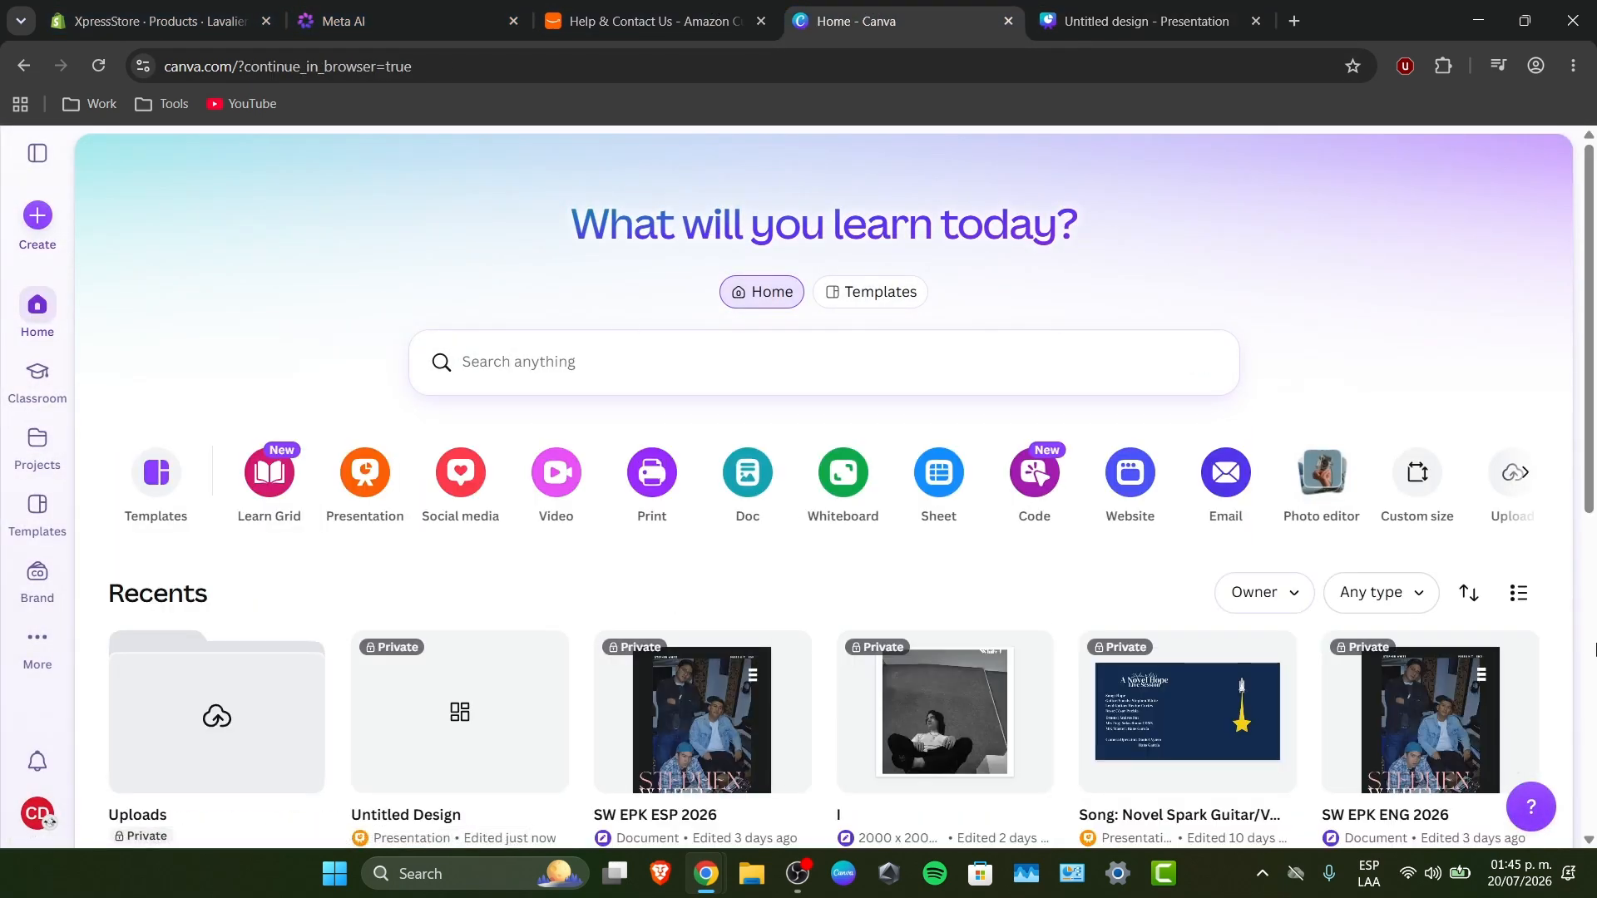
left_click(1519, 593)
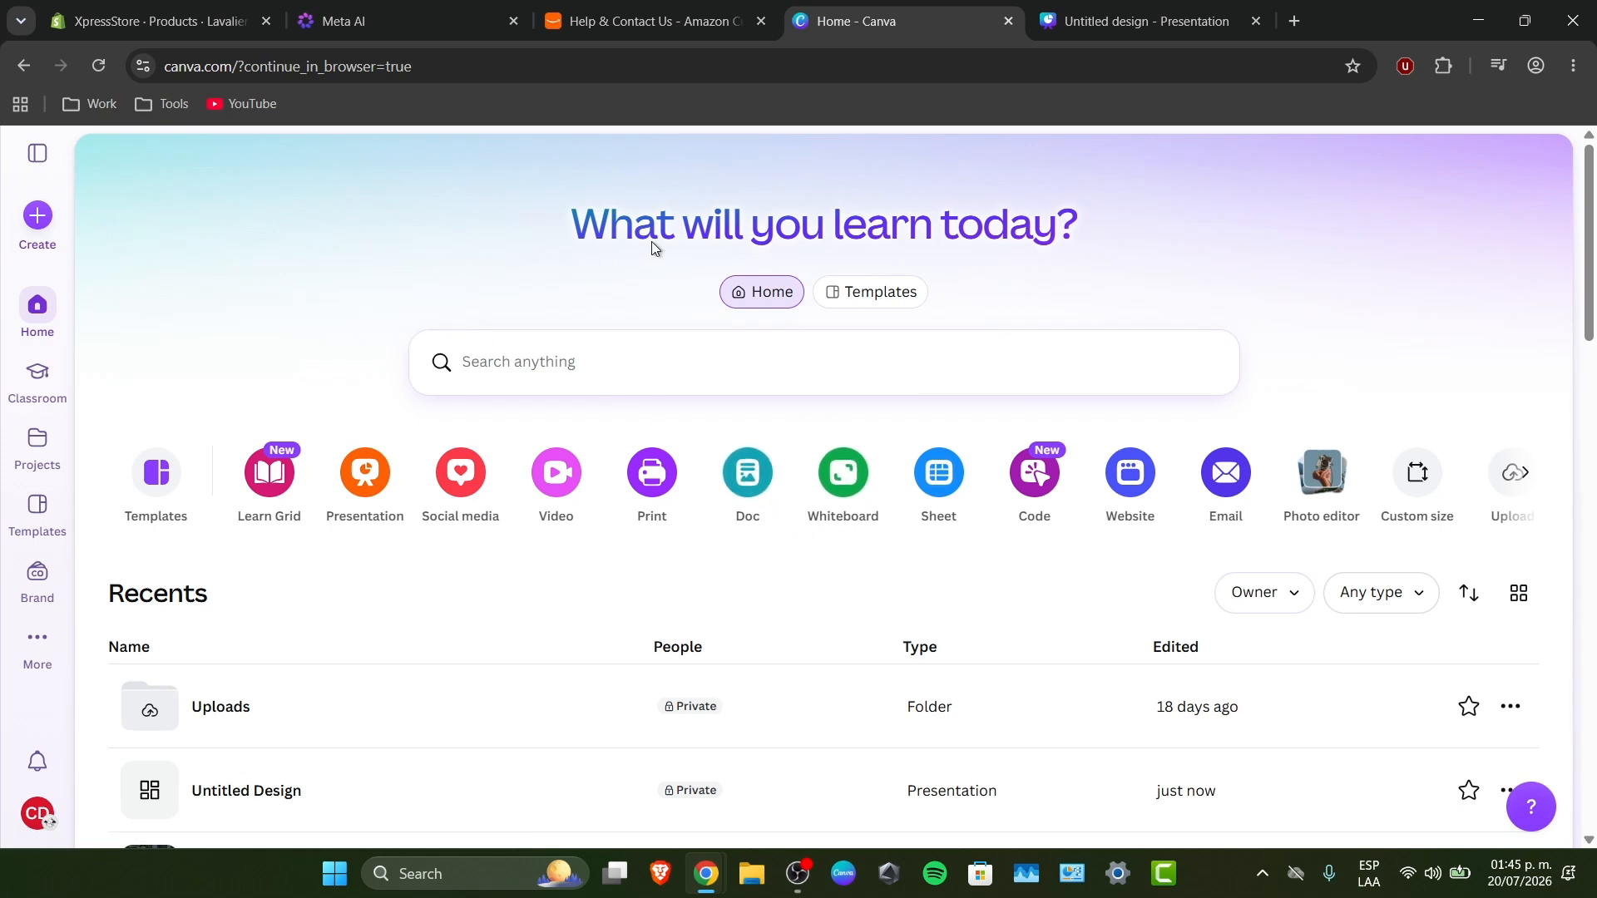
Start creating a new design and search the available design formats for photo collage
left_click(39, 217)
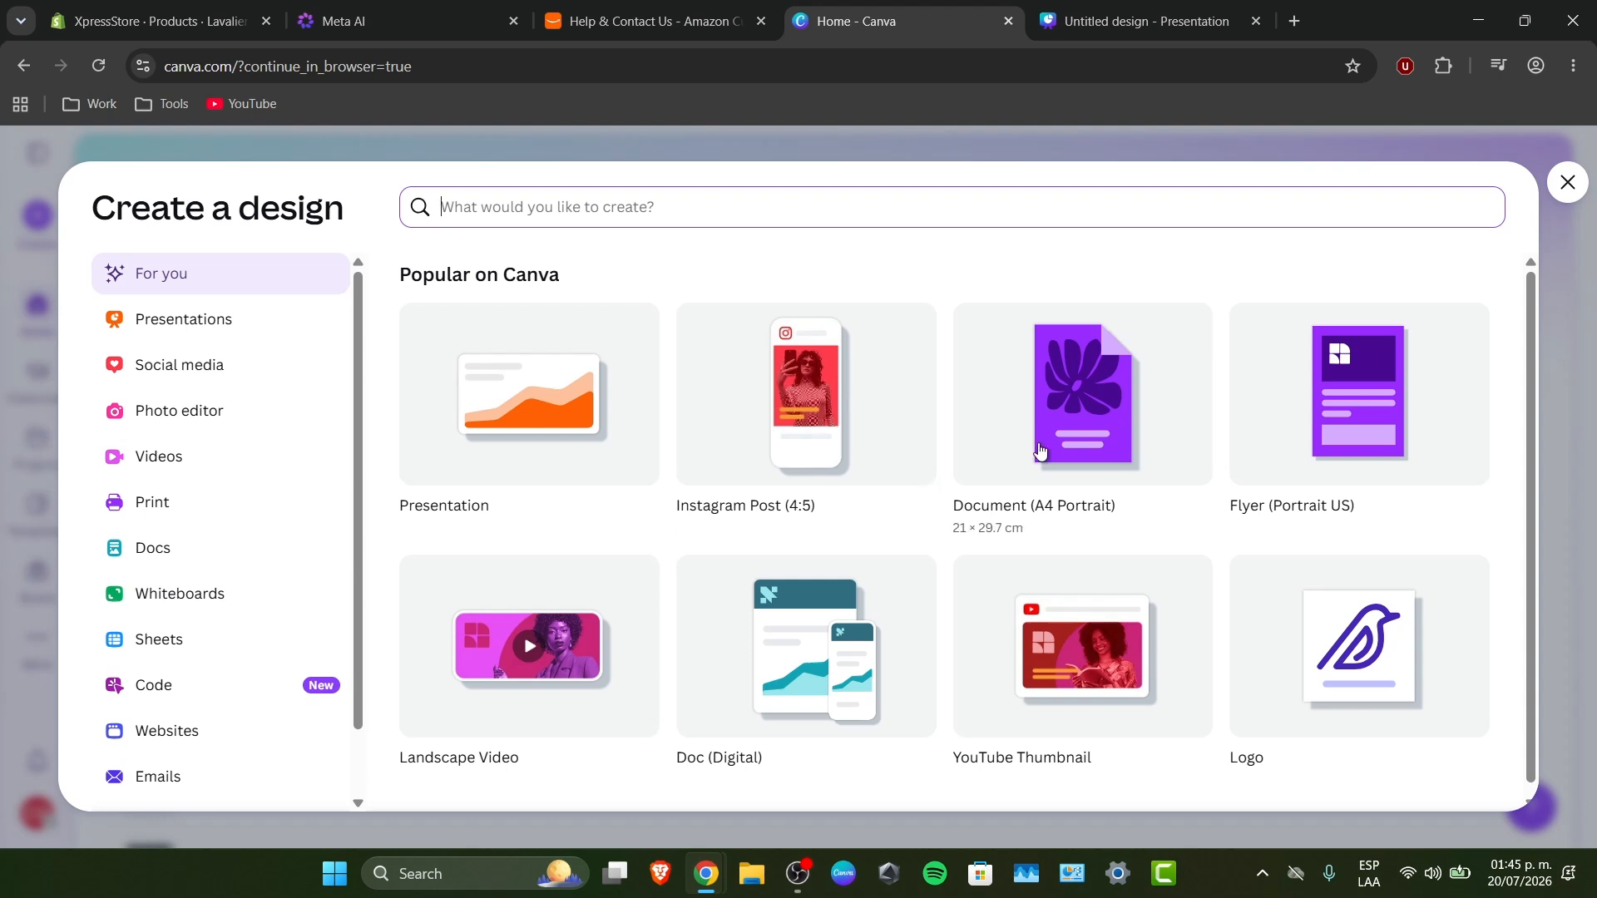
type("photto")
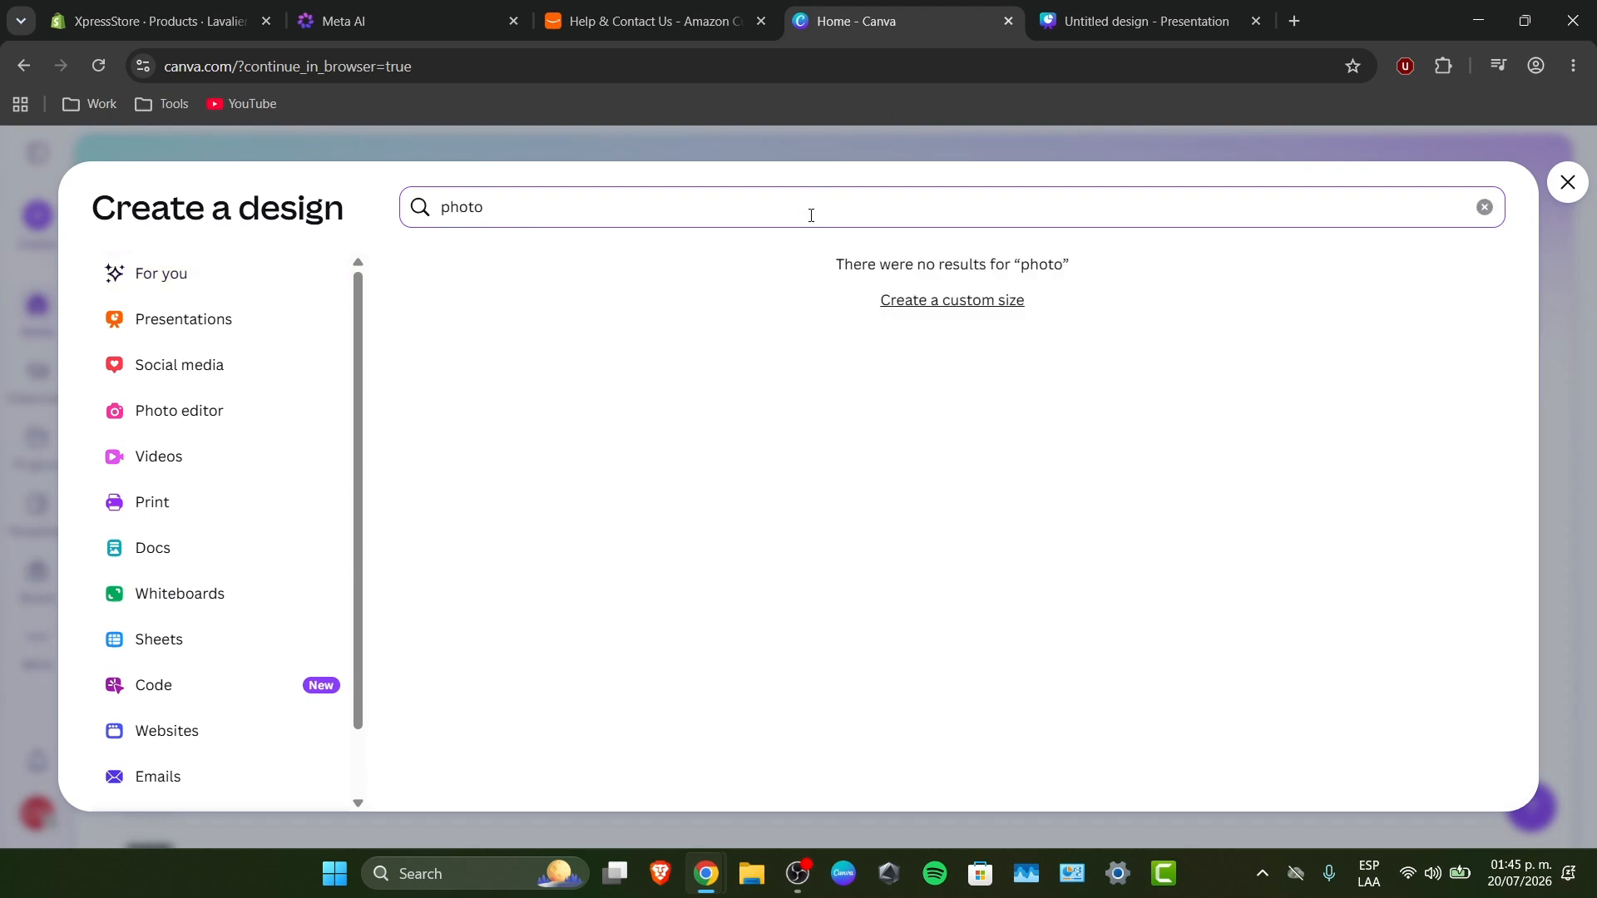
type(" collage")
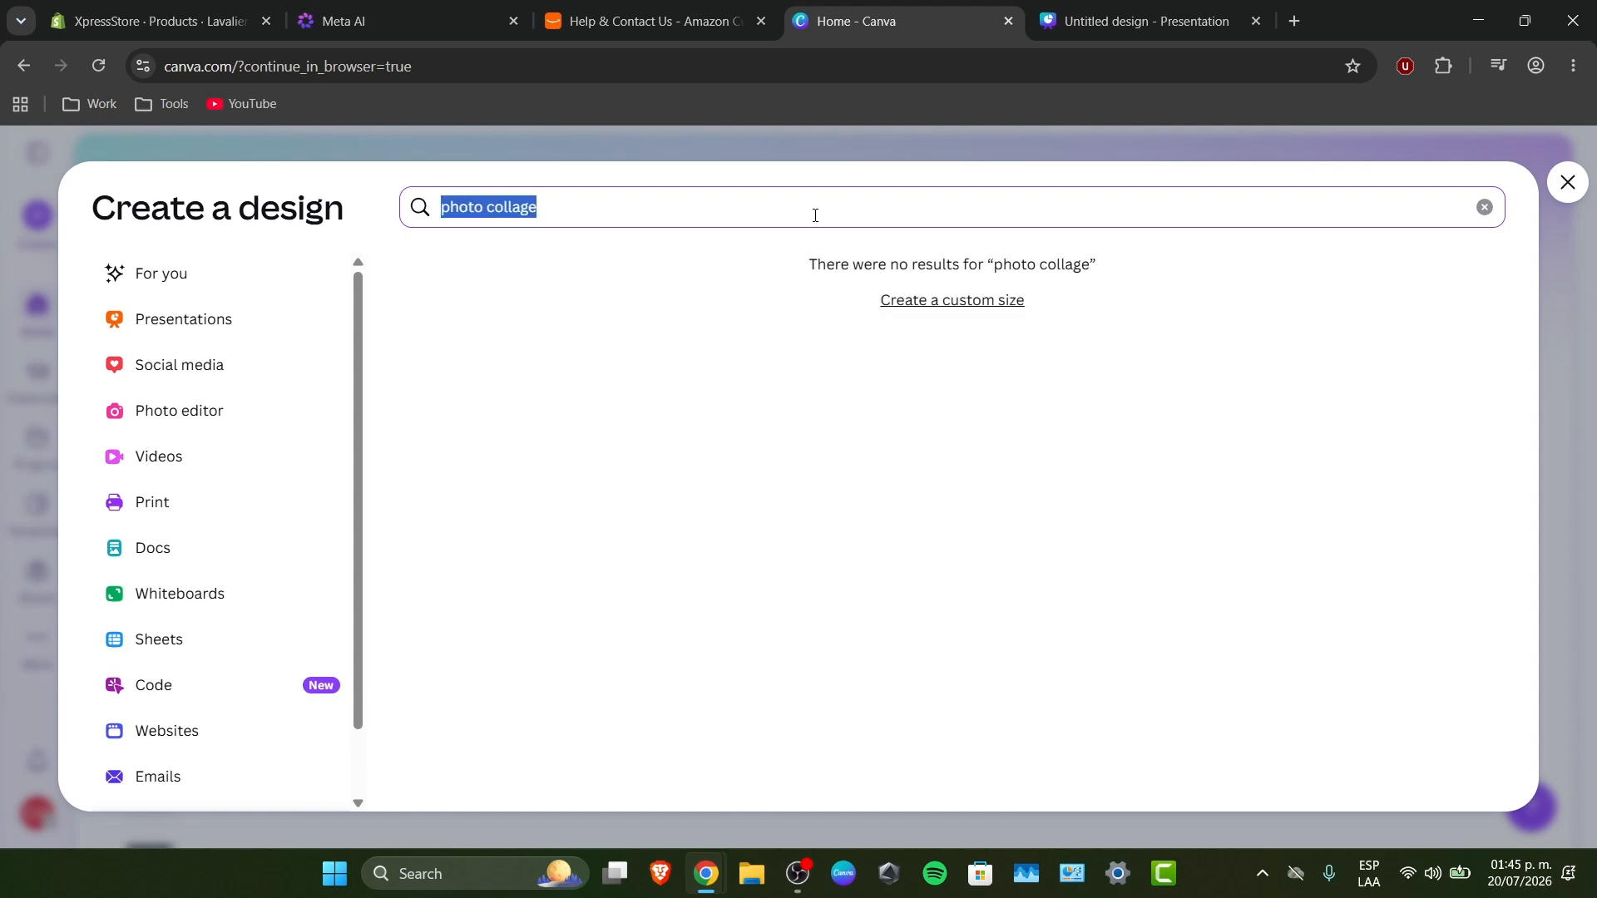
scroll(216, 329, "down", 1)
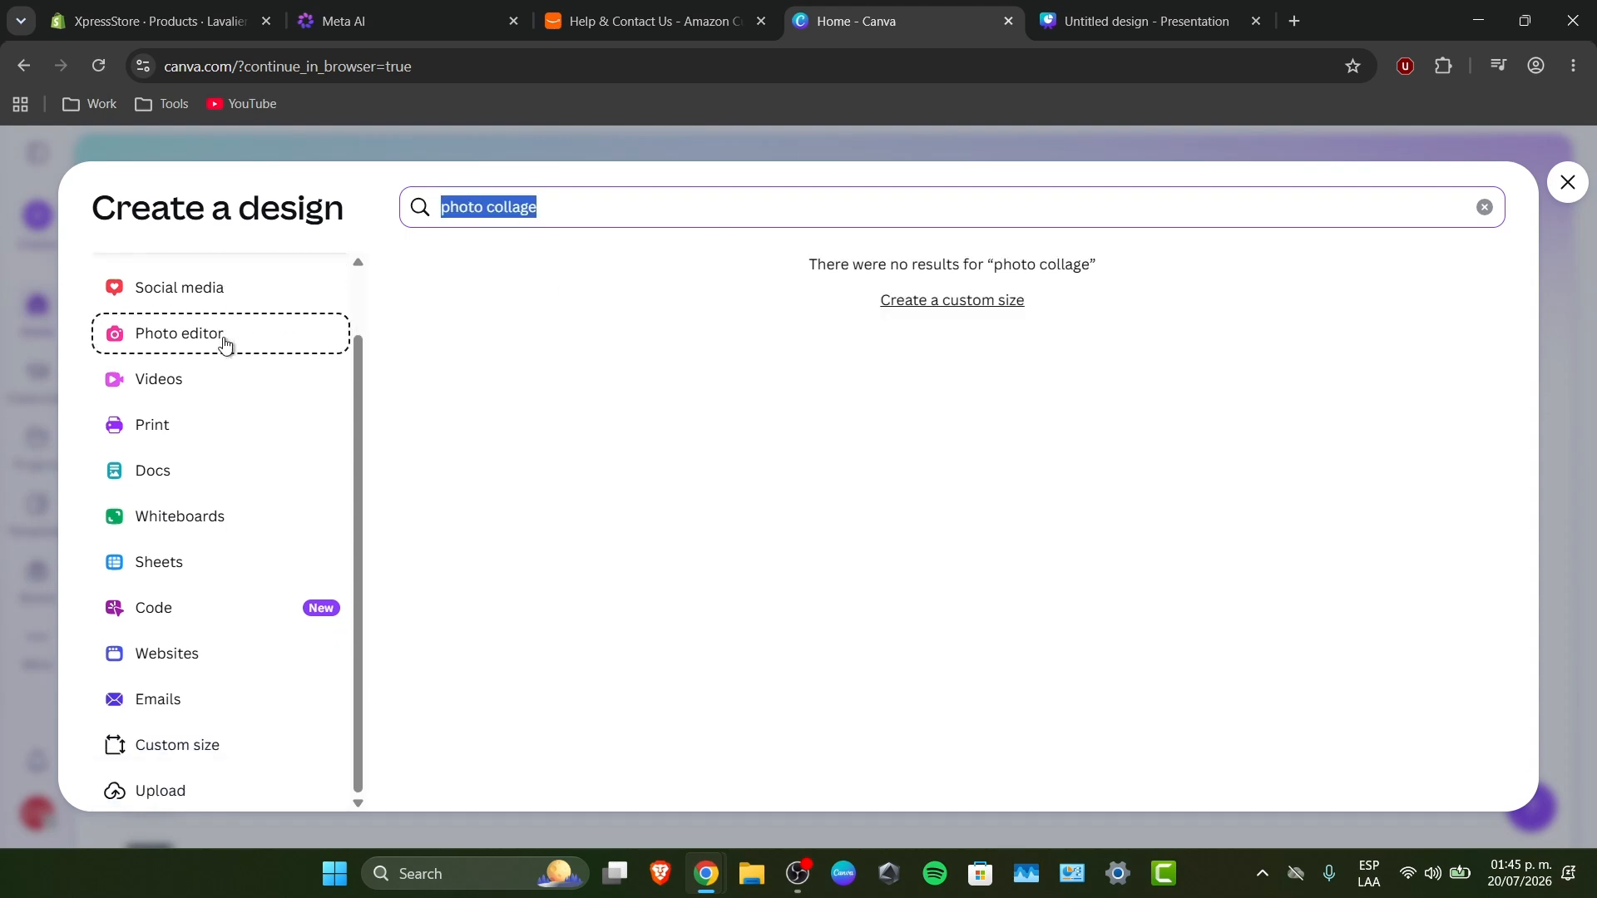
scroll(309, 434, "up", 1)
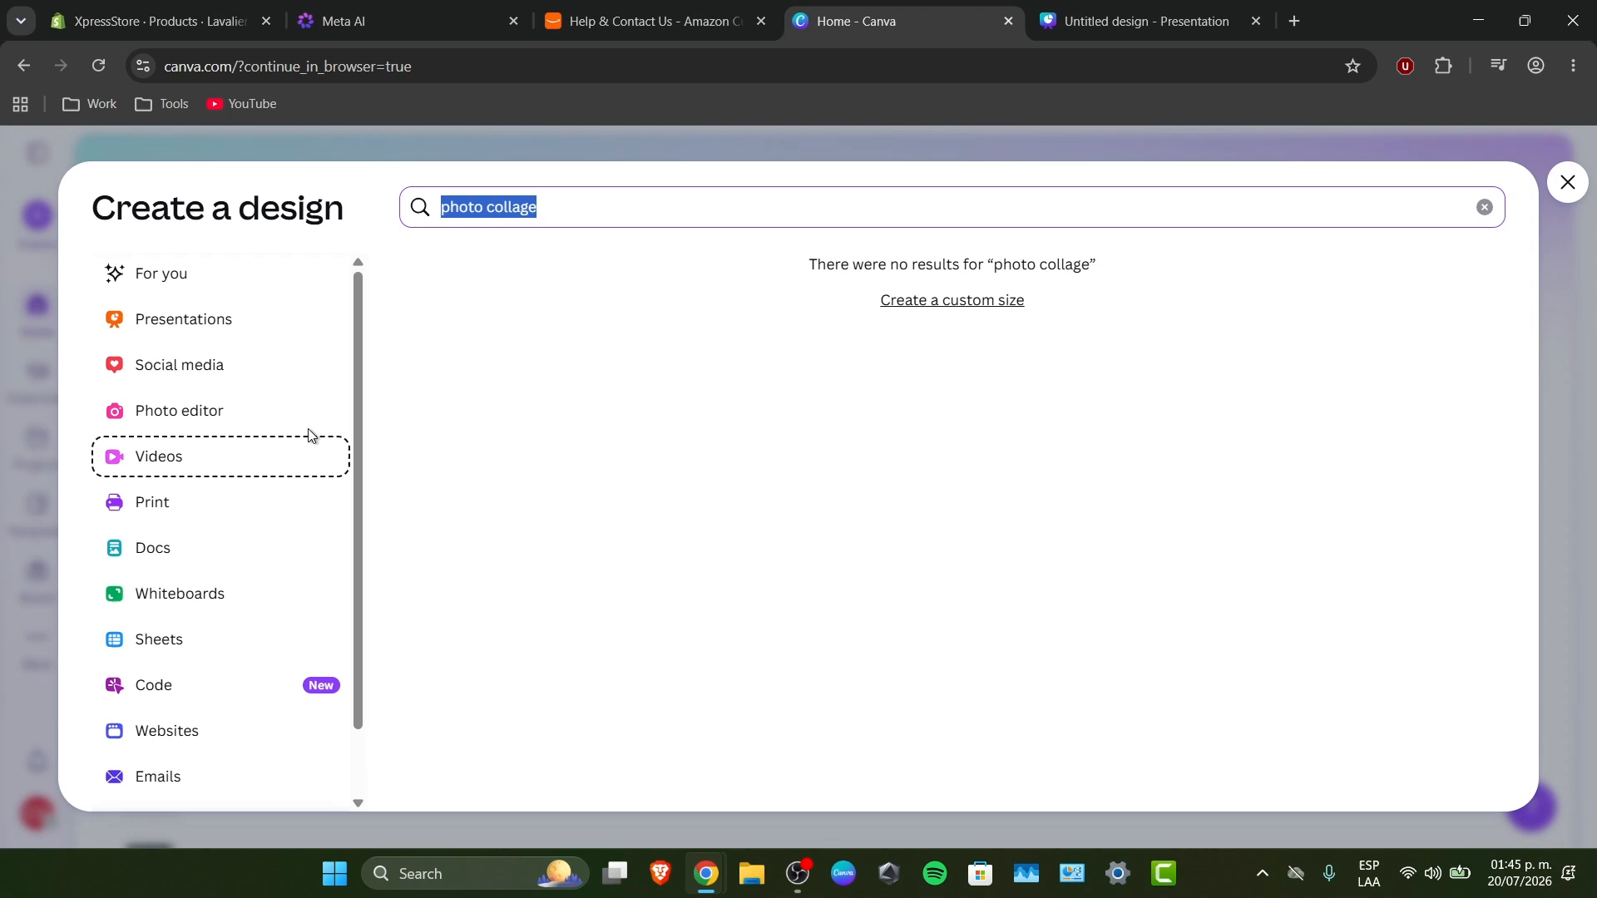
Create a blank YouTube Banner design from the social media formats for YouTube
left_click(283, 371)
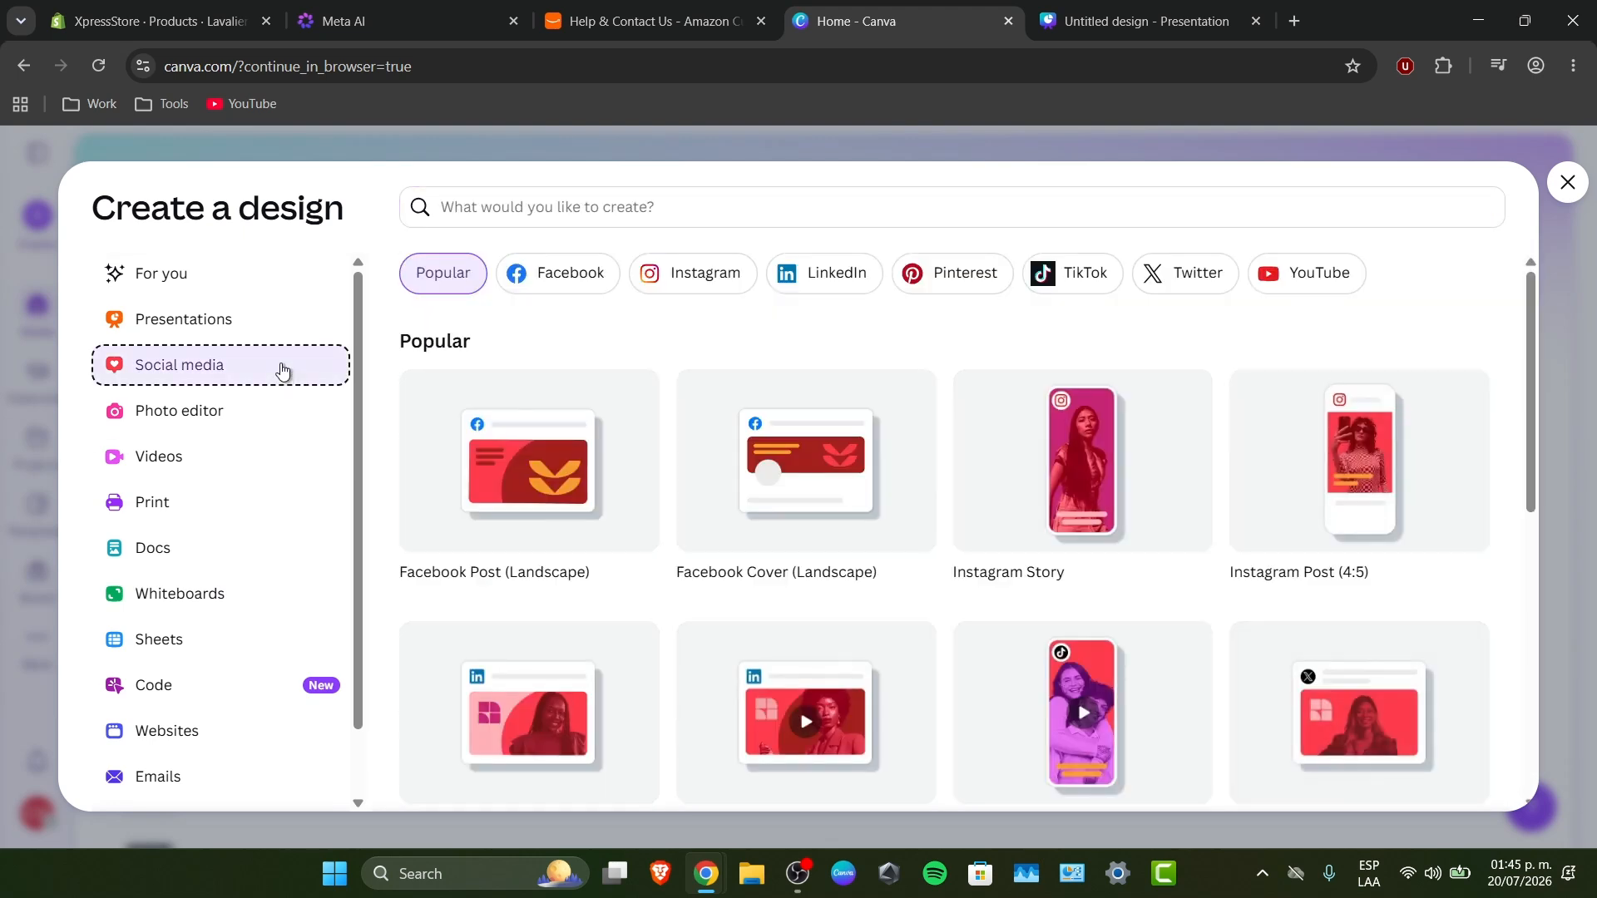
left_click(1285, 291)
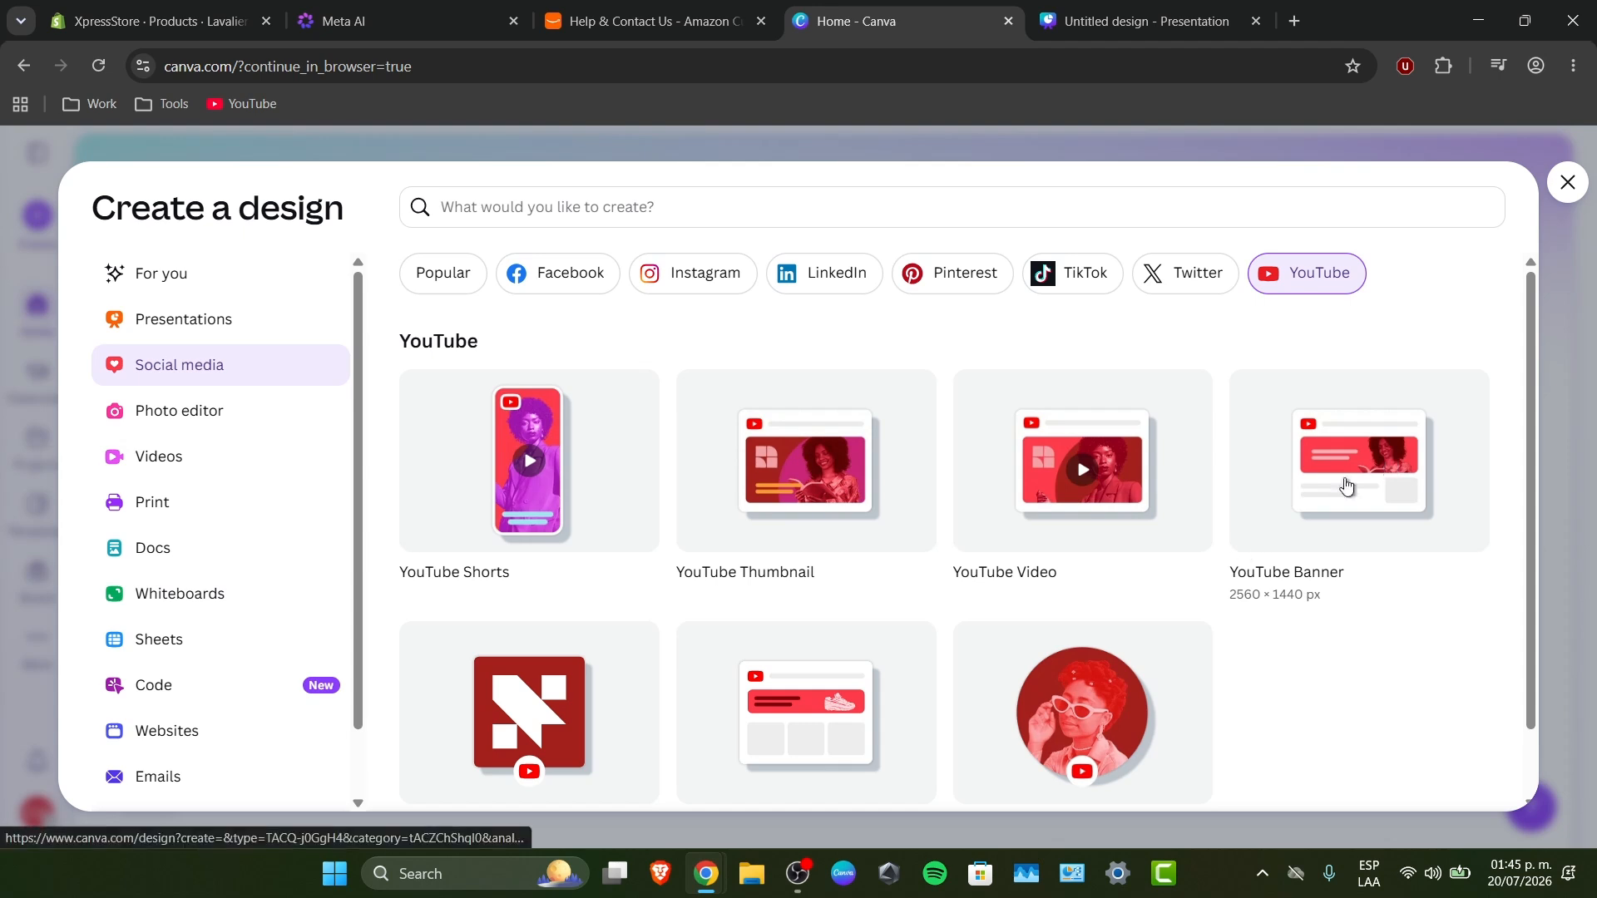
left_click(1347, 495)
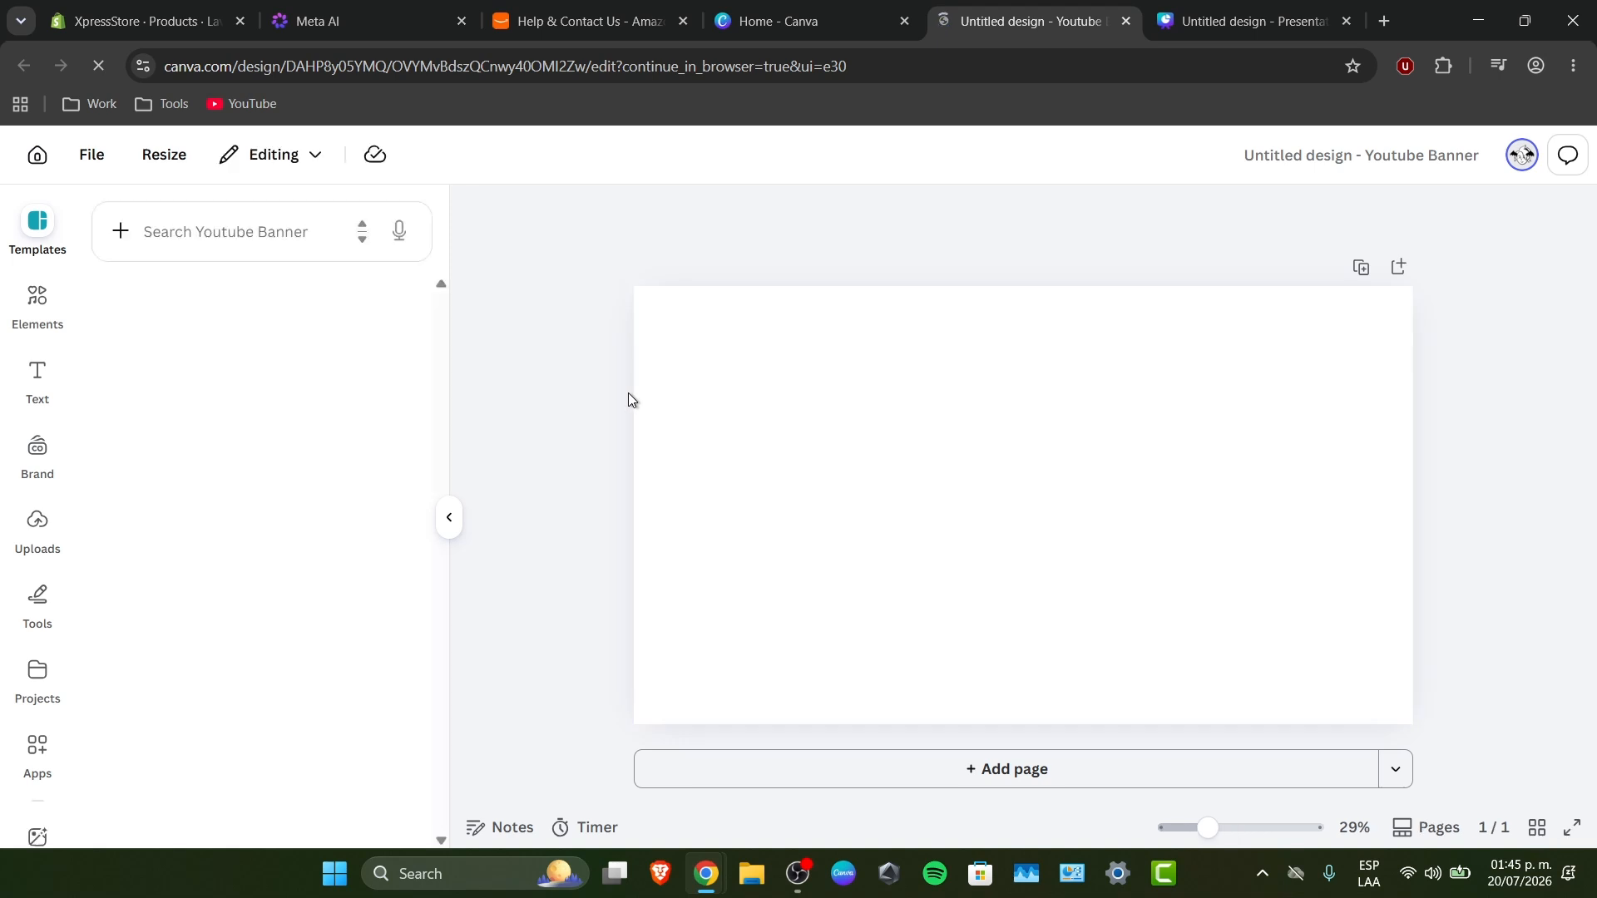
Search the YouTube Banner templates for collage and look through the matching layouts
left_click(232, 234)
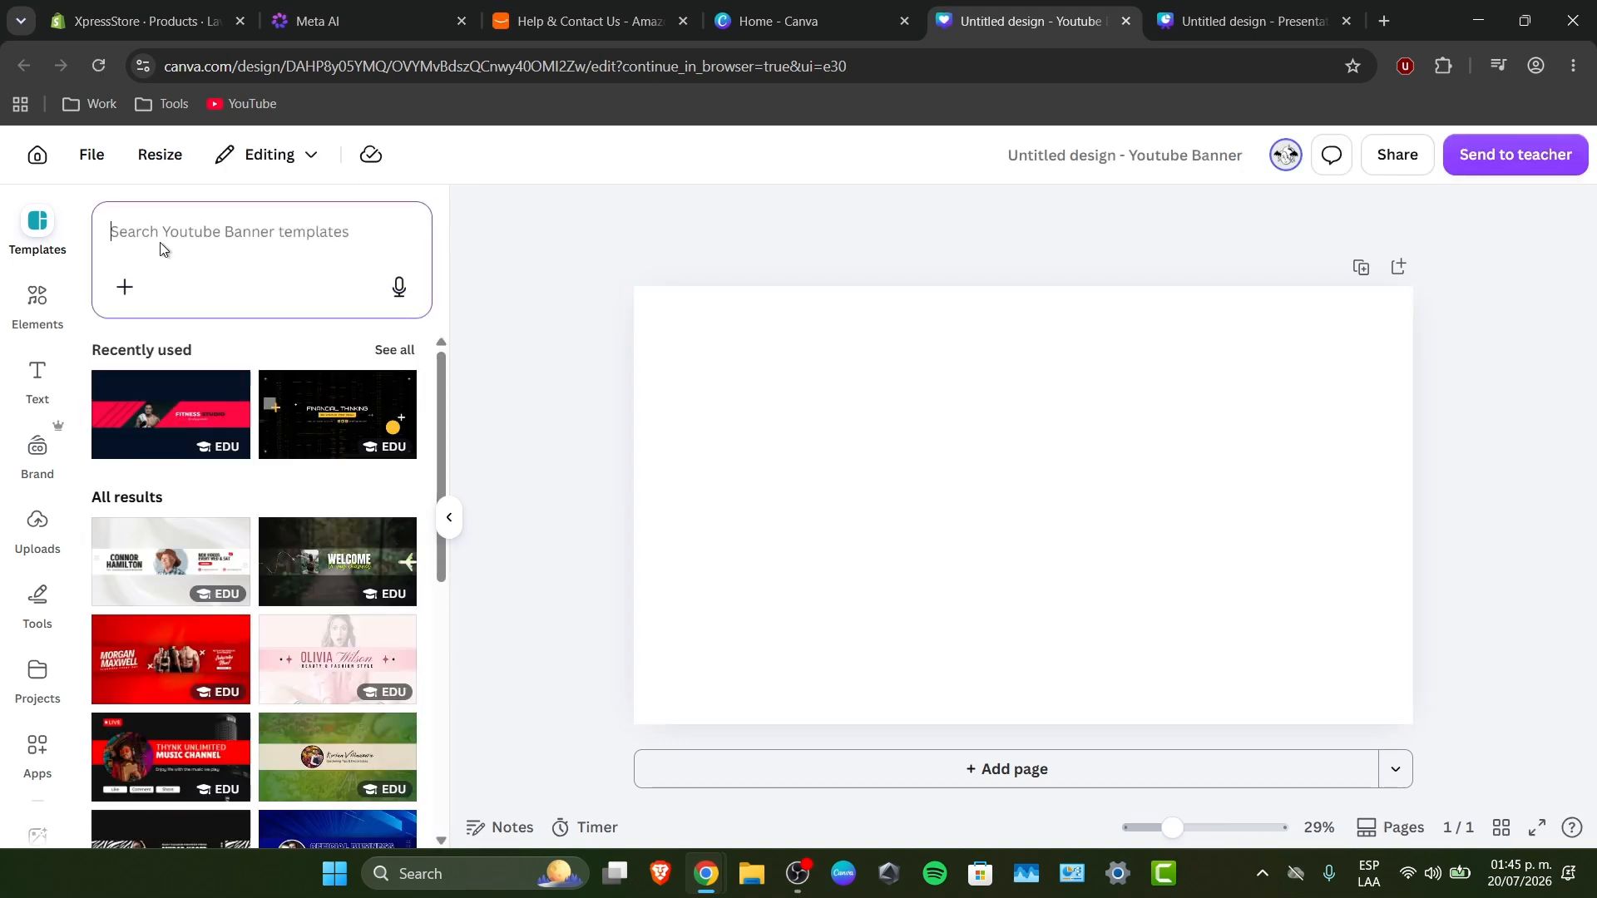
type("colla")
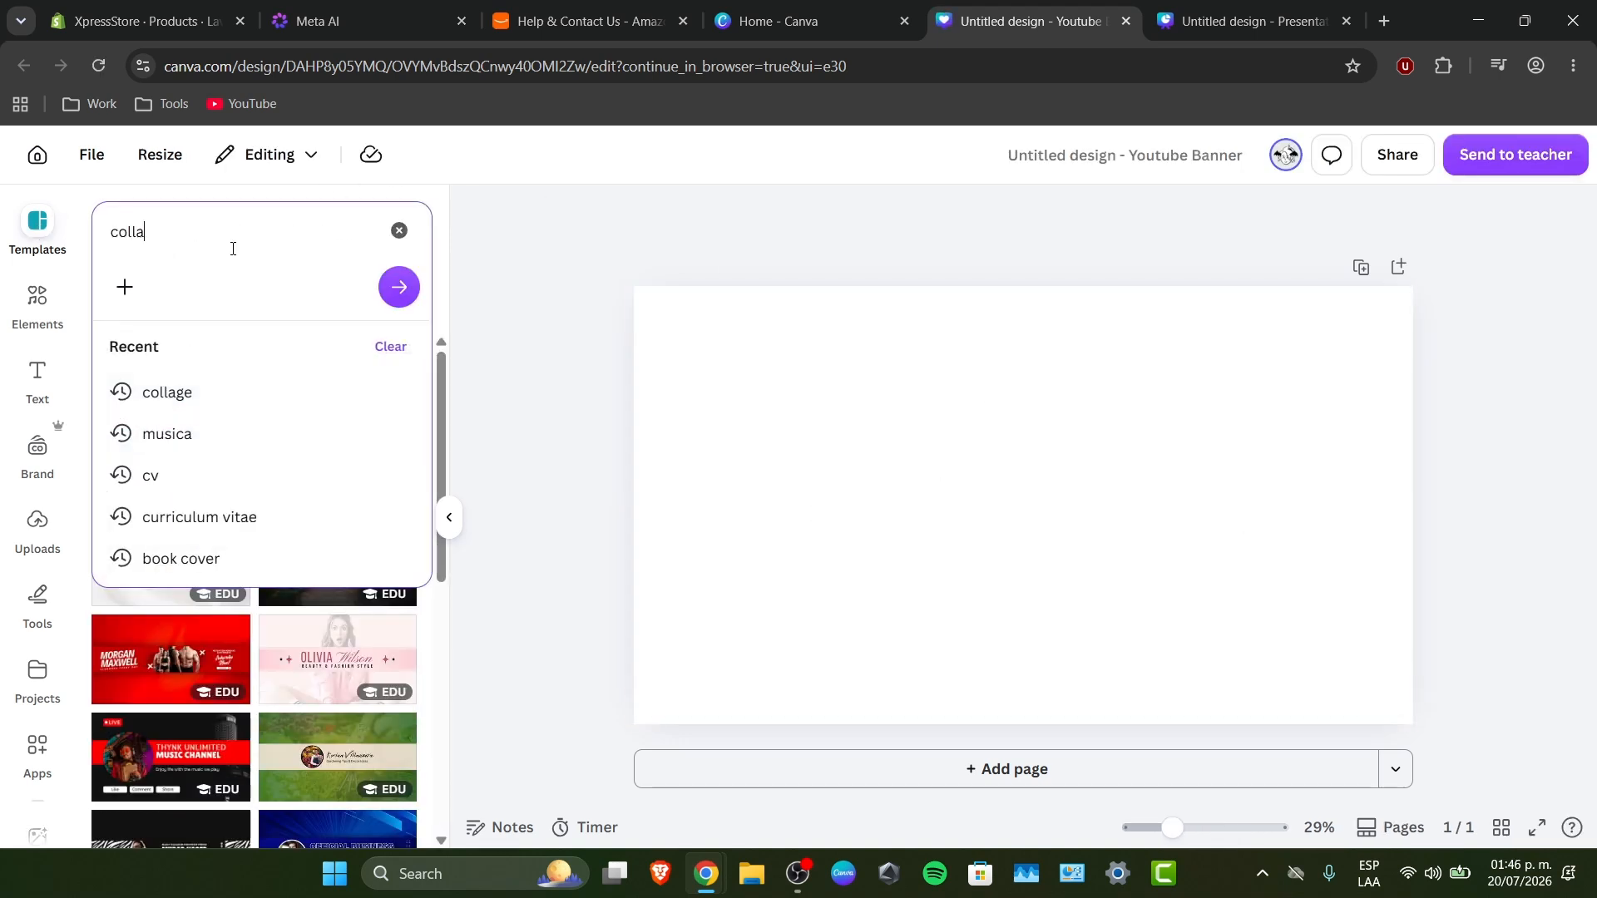
type("ge")
key("Return")
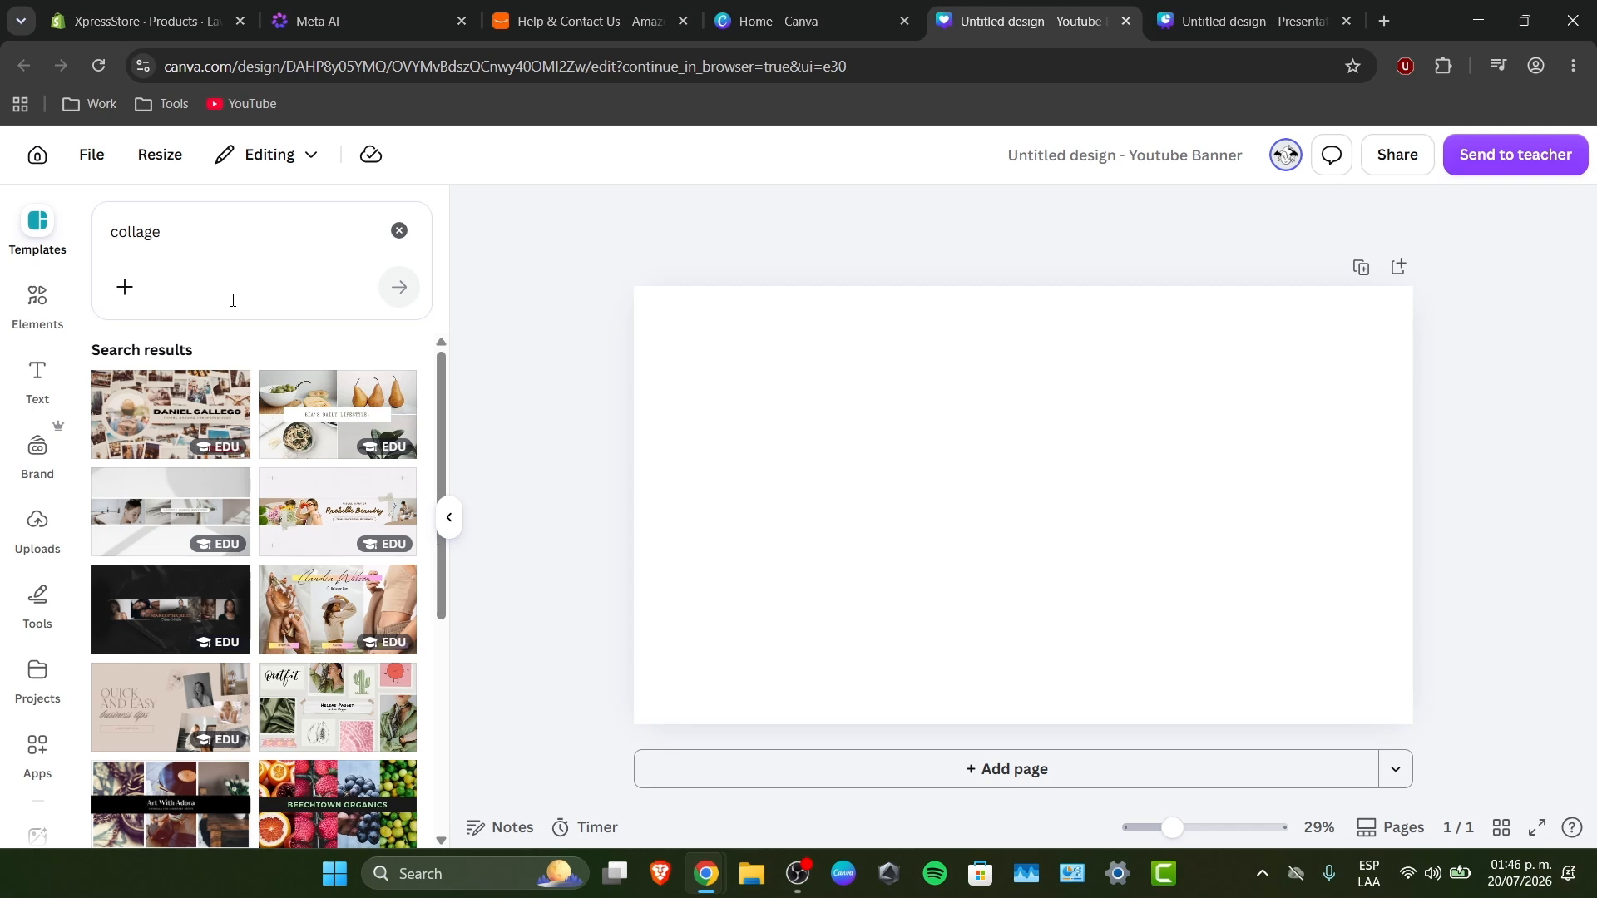
scroll(221, 456, "down", 3)
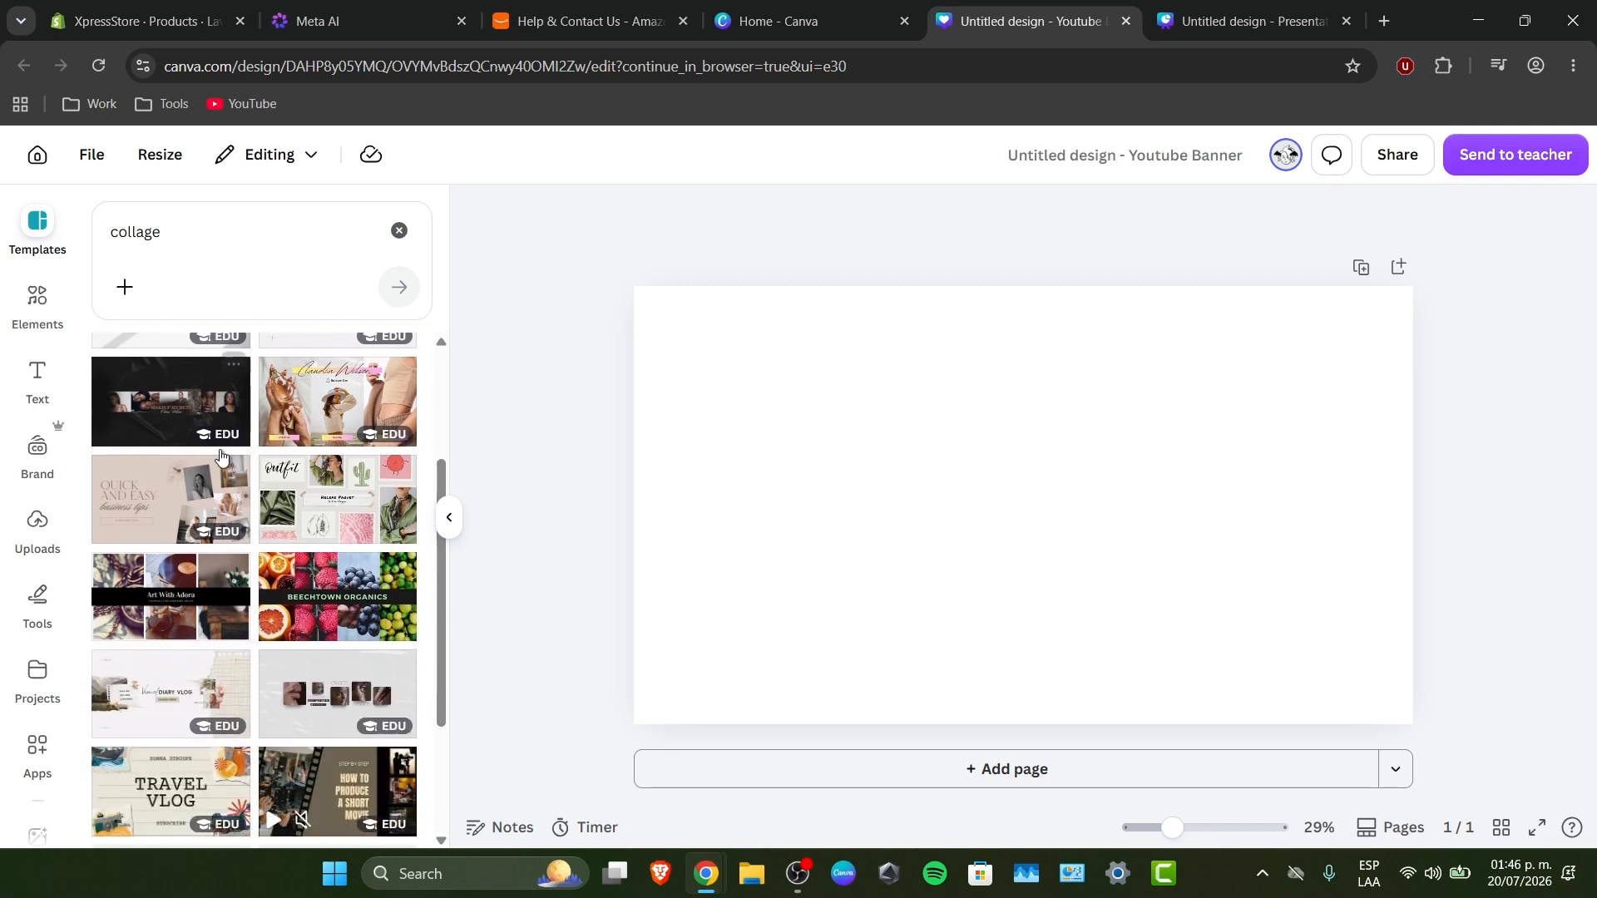
scroll(220, 452, "down", 5)
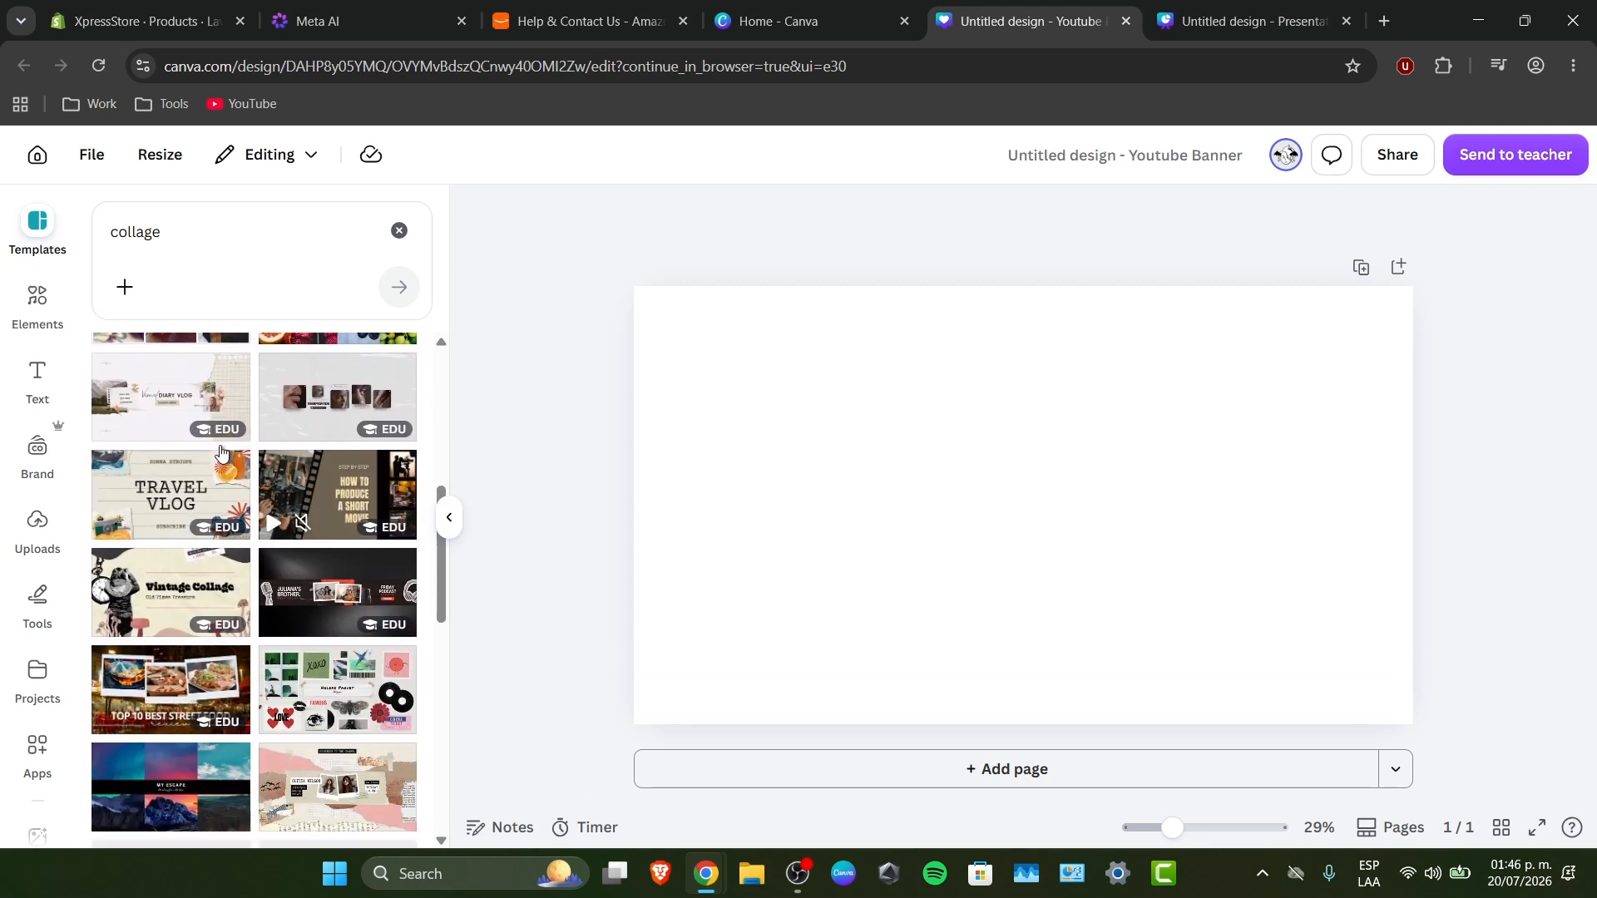
scroll(313, 632, "down", 3)
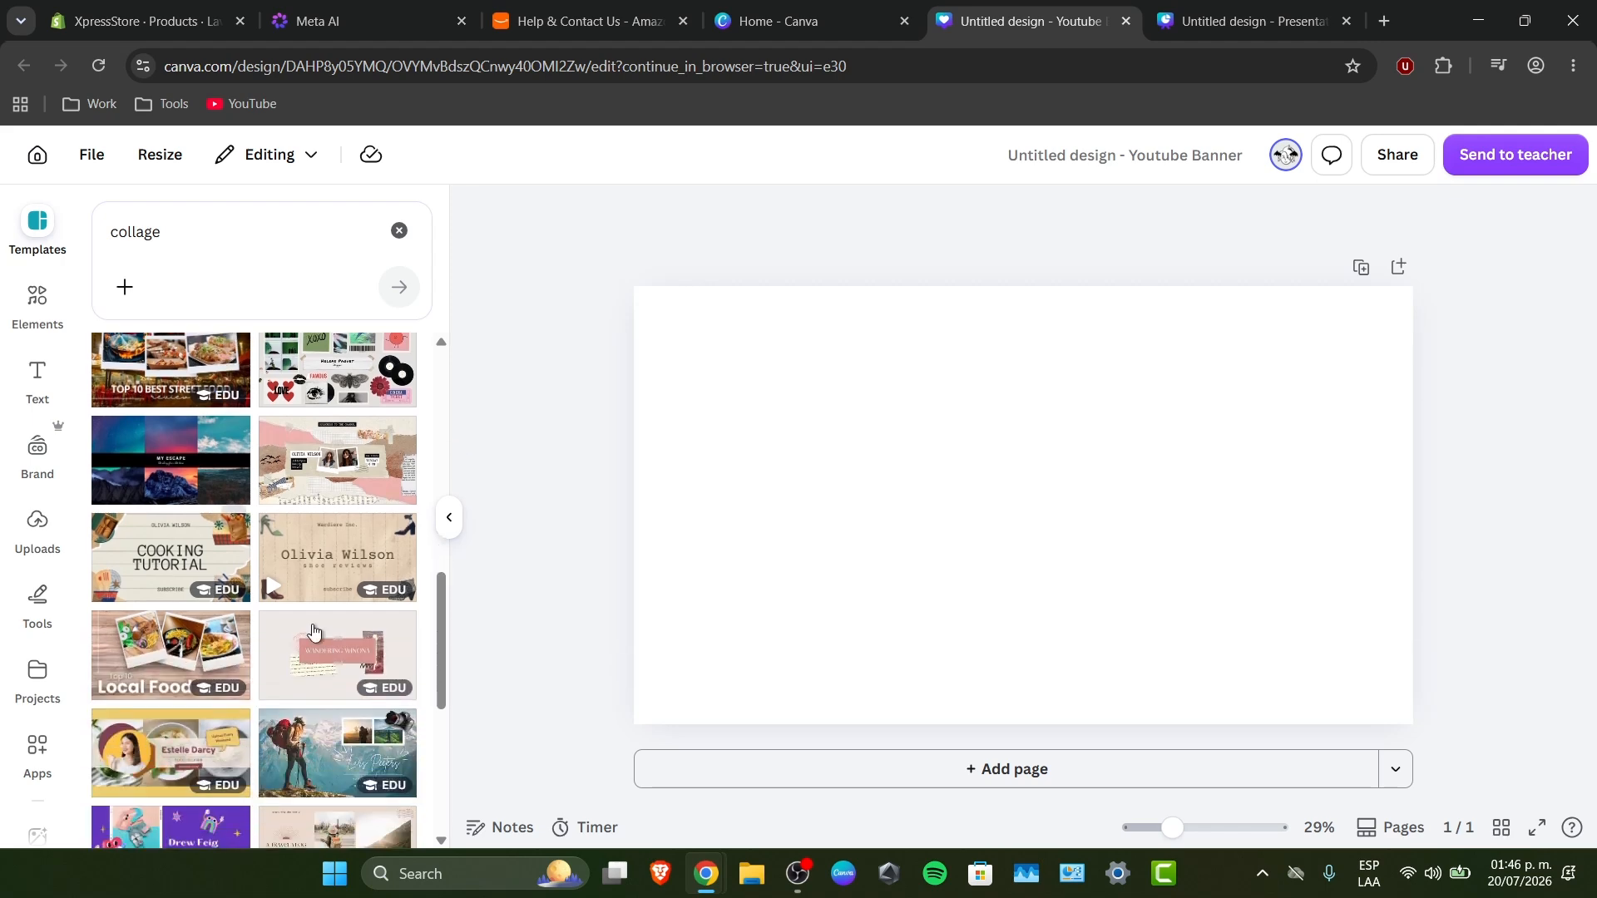
Close the YouTube Banner design and create a blank 1920 × 1080 px Presentation instead
left_click(1126, 21)
left_click(959, 204)
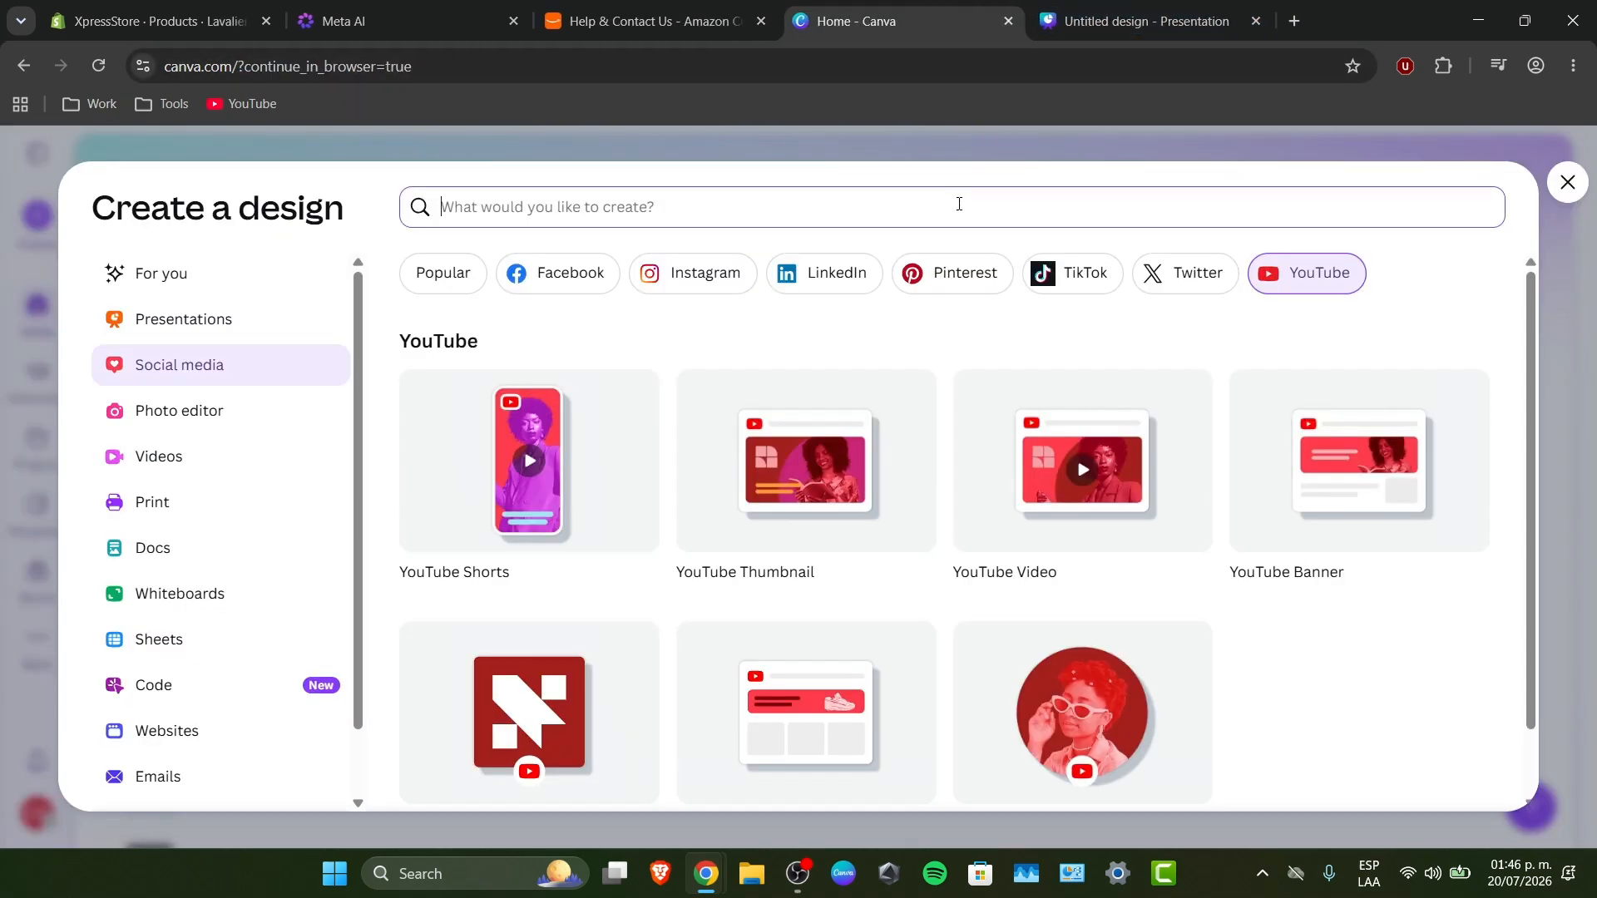
left_click(122, 322)
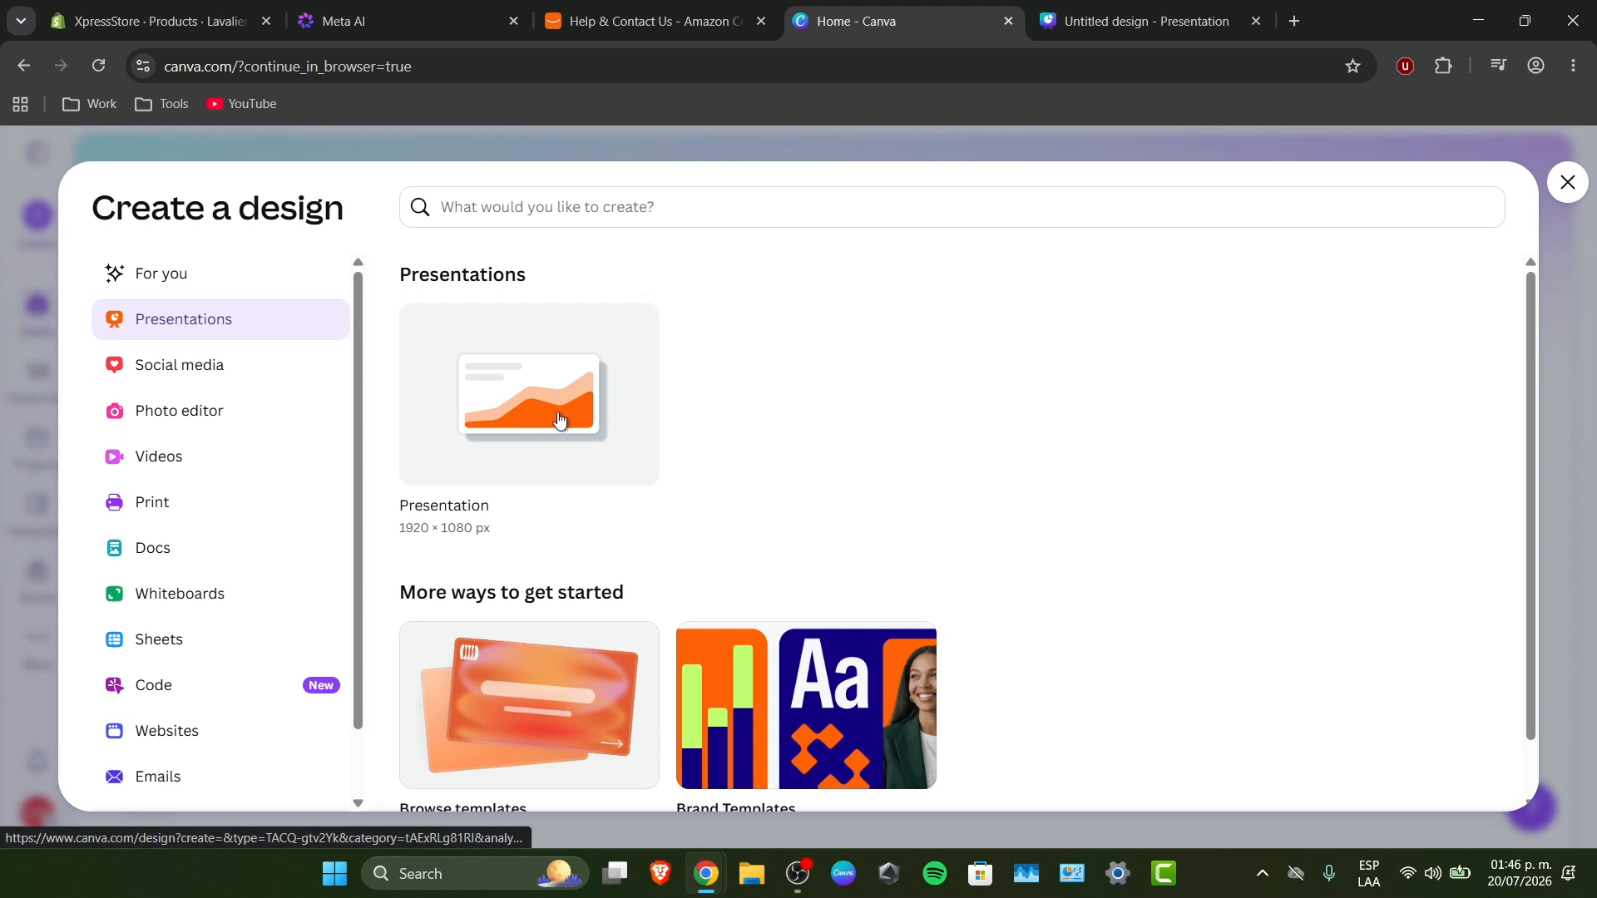
left_click(503, 433)
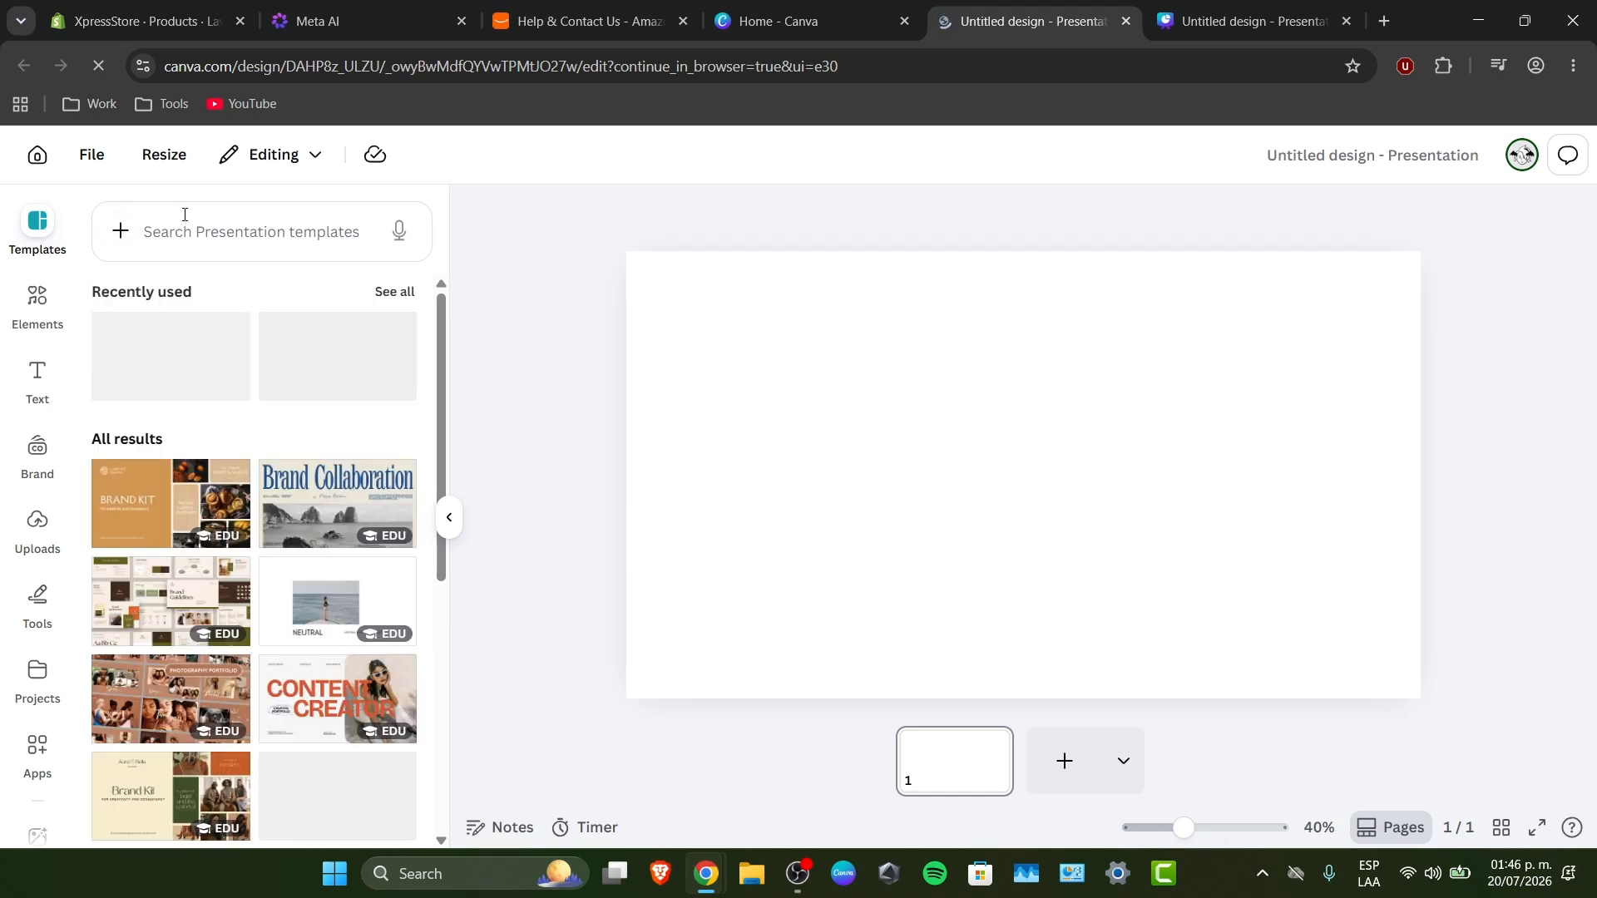
Search the presentation templates for collage, refining the search to photo collage
left_click(184, 215)
type("collage")
key("Return")
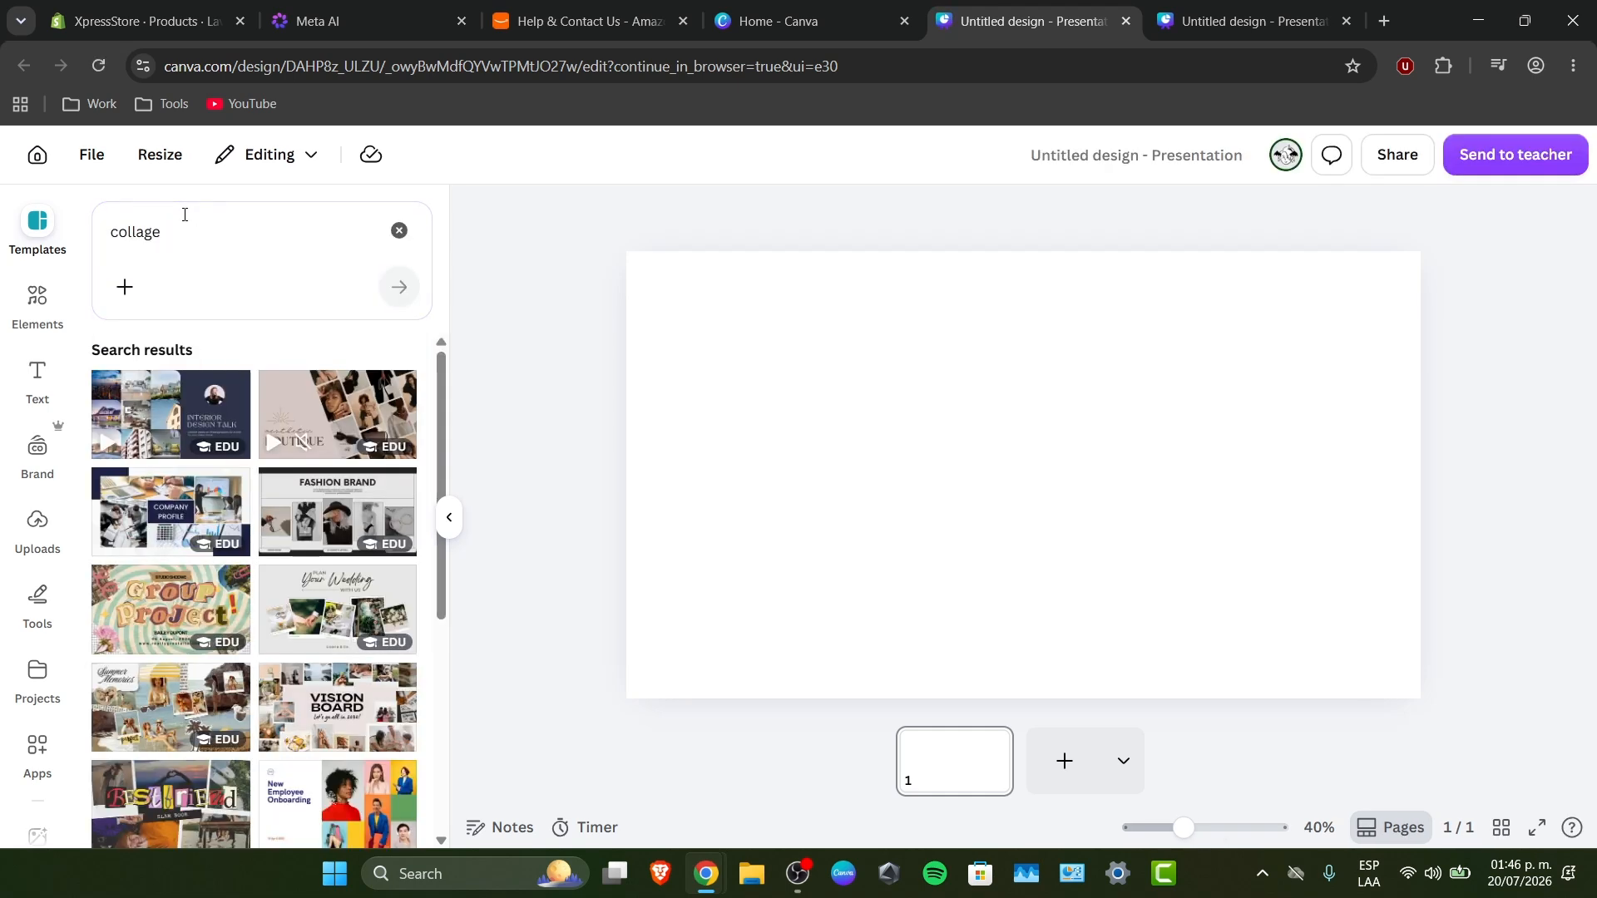
left_click(117, 225)
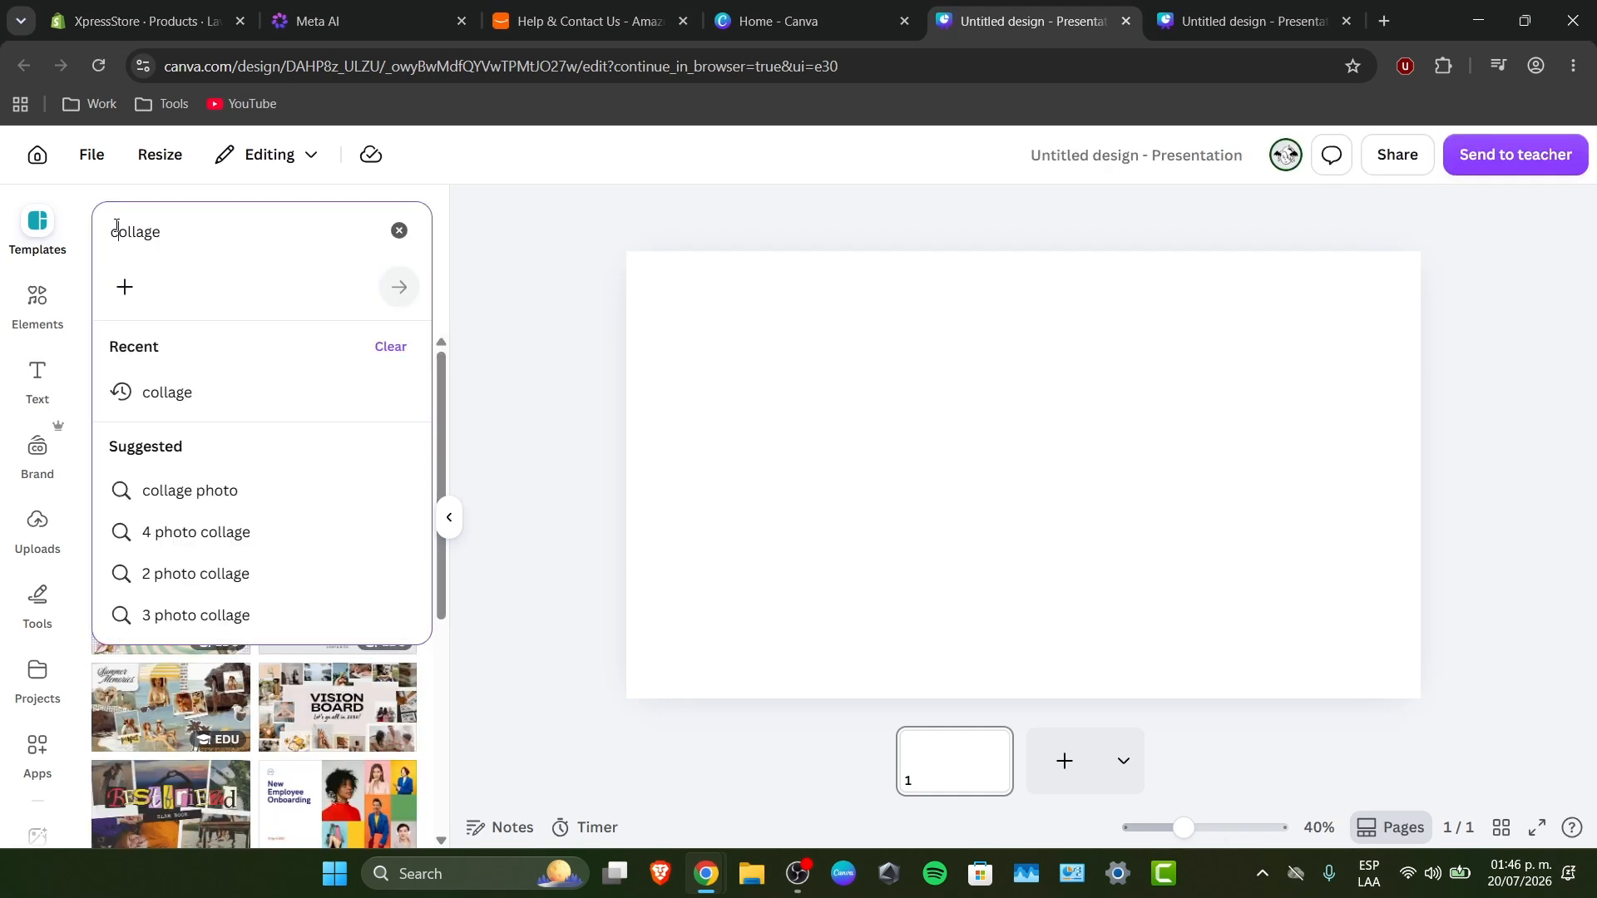
type("photo")
key("Return")
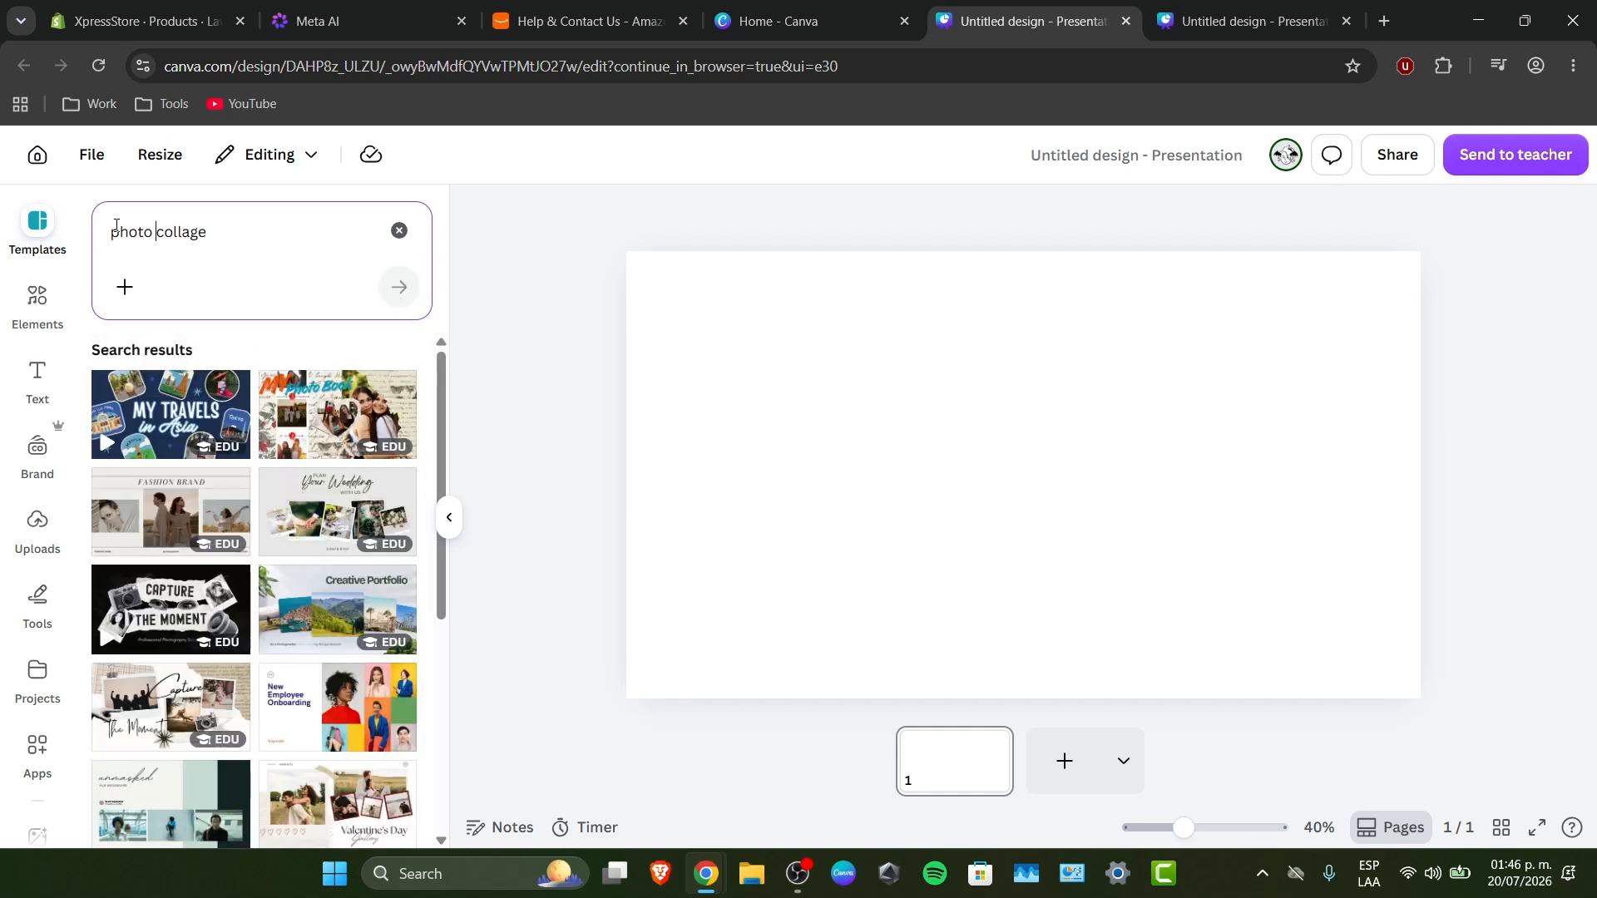
Apply only the first page of the New Employee Onboarding photo collage template to the blank page
scroll(333, 499, "down", 3)
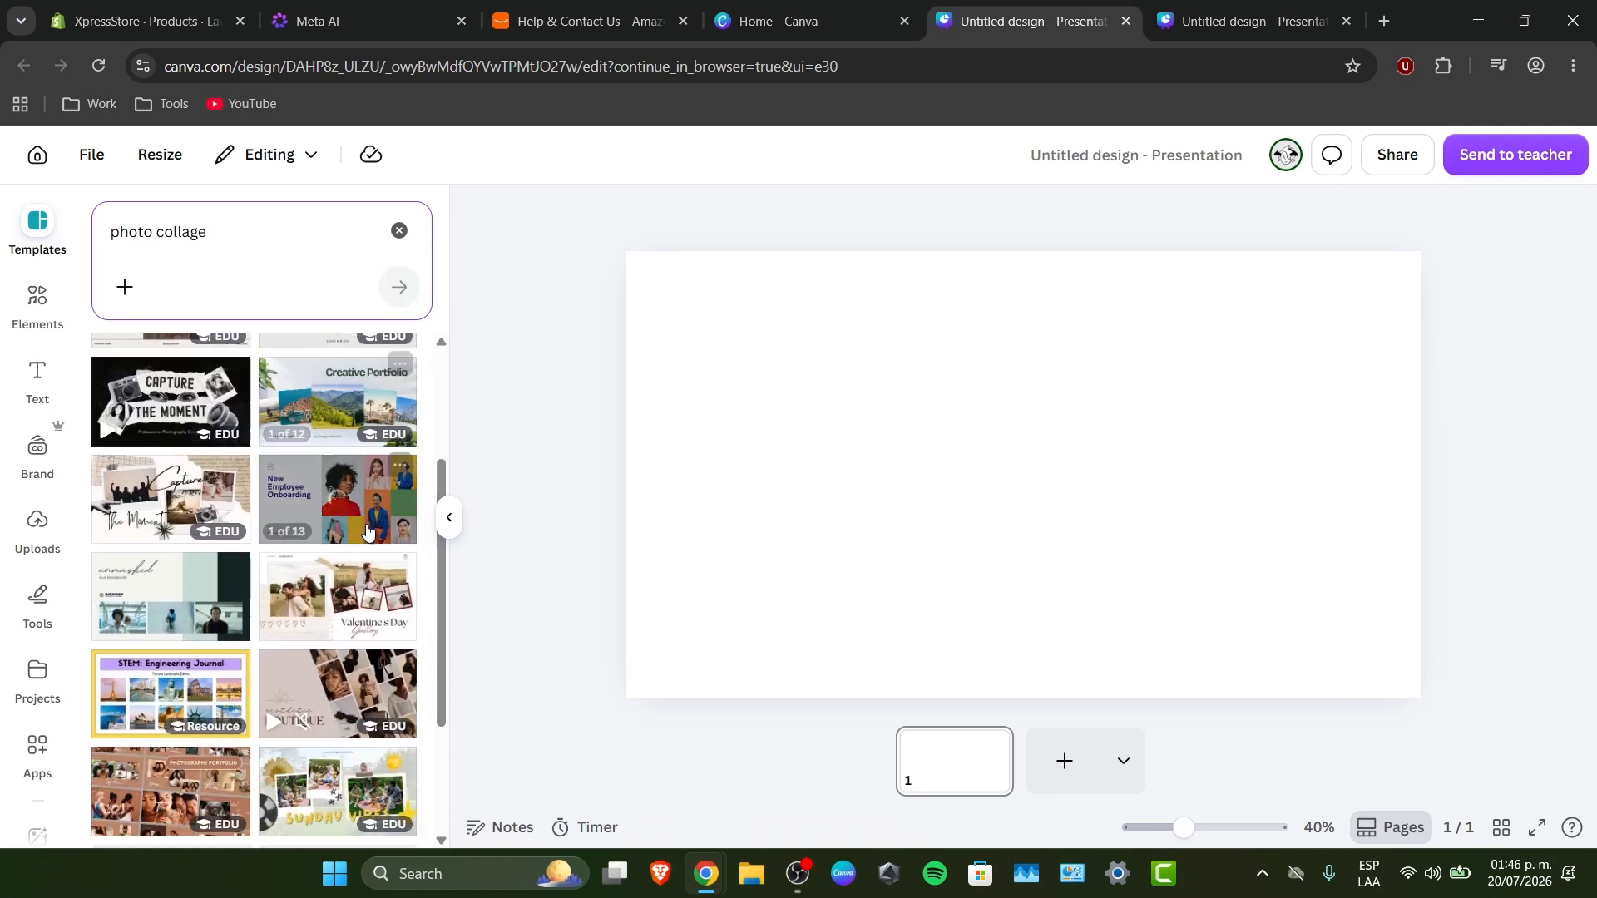
left_click(368, 532)
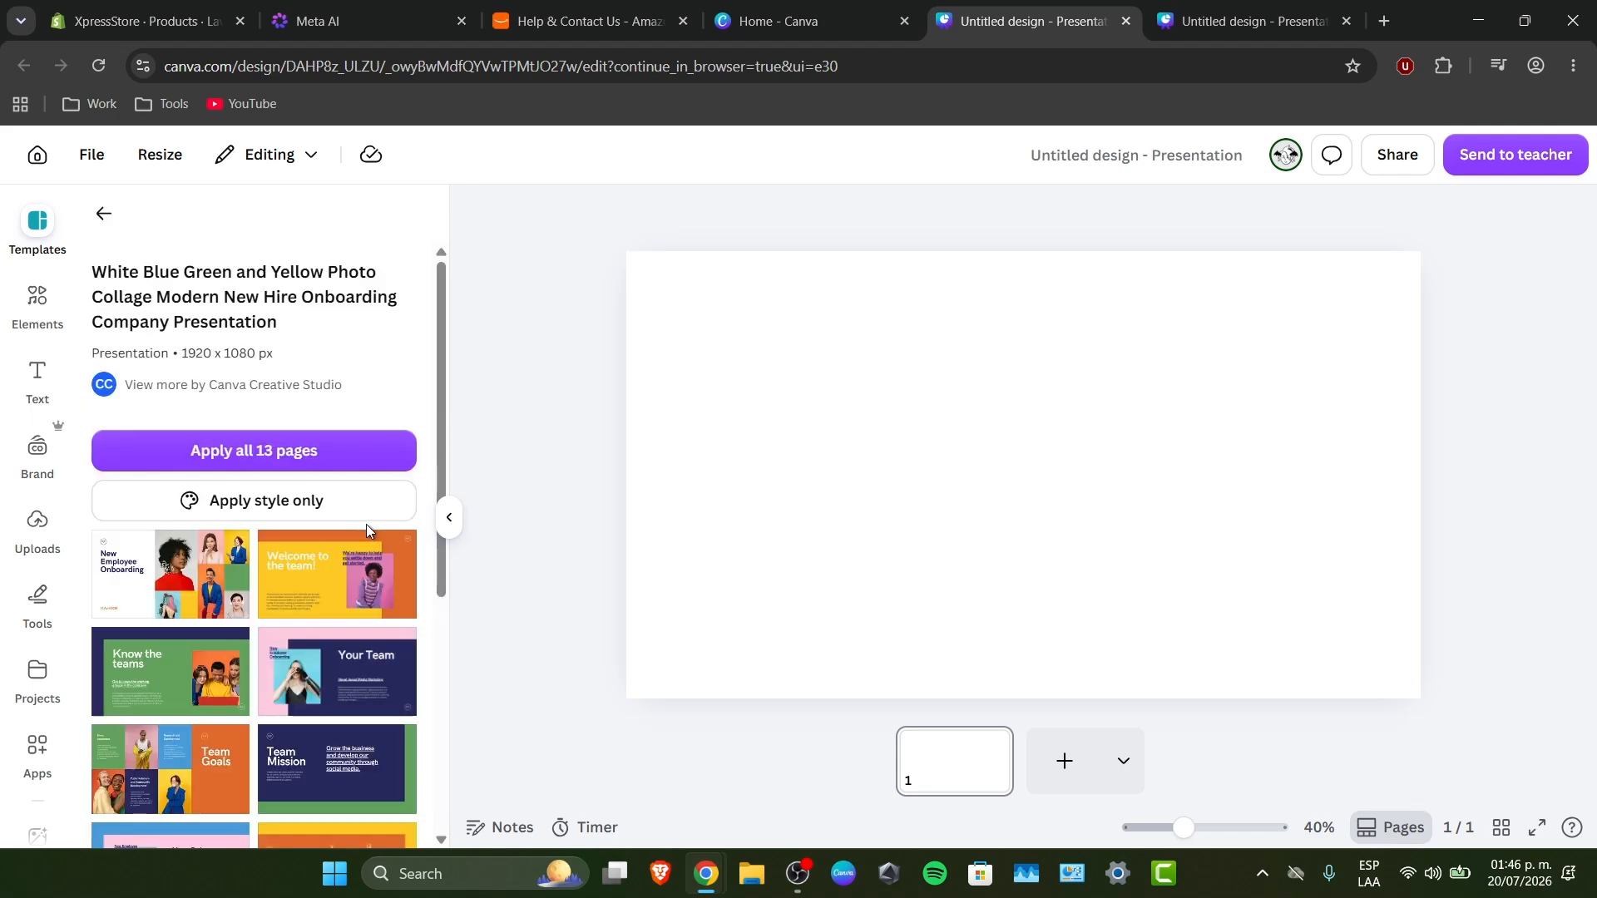
scroll(323, 675, "down", 1)
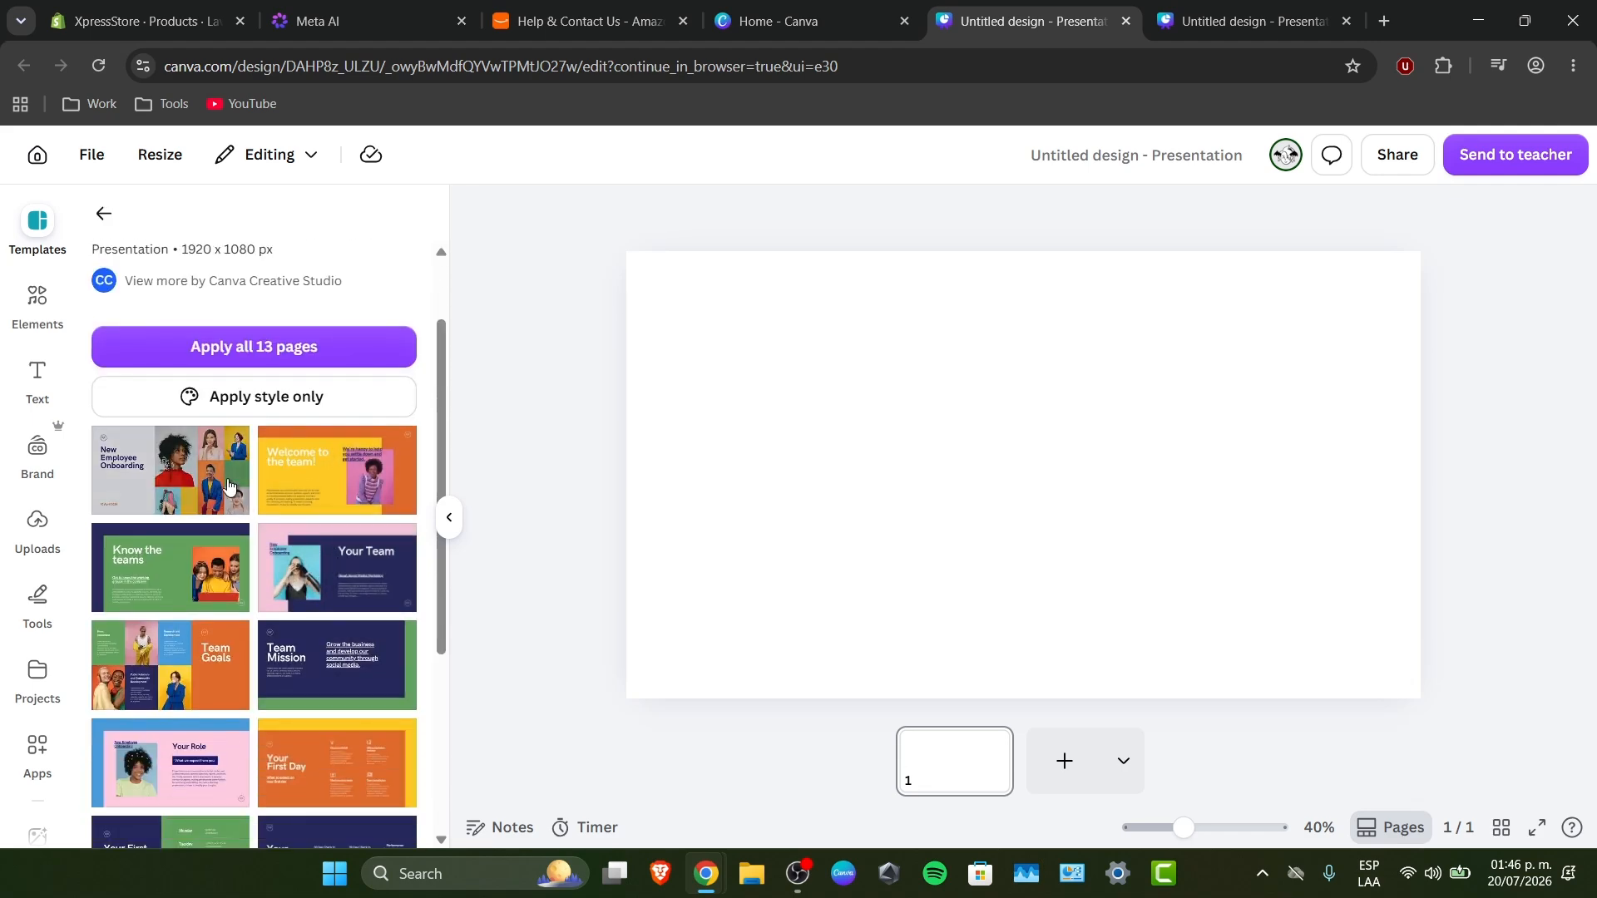
left_click(170, 470)
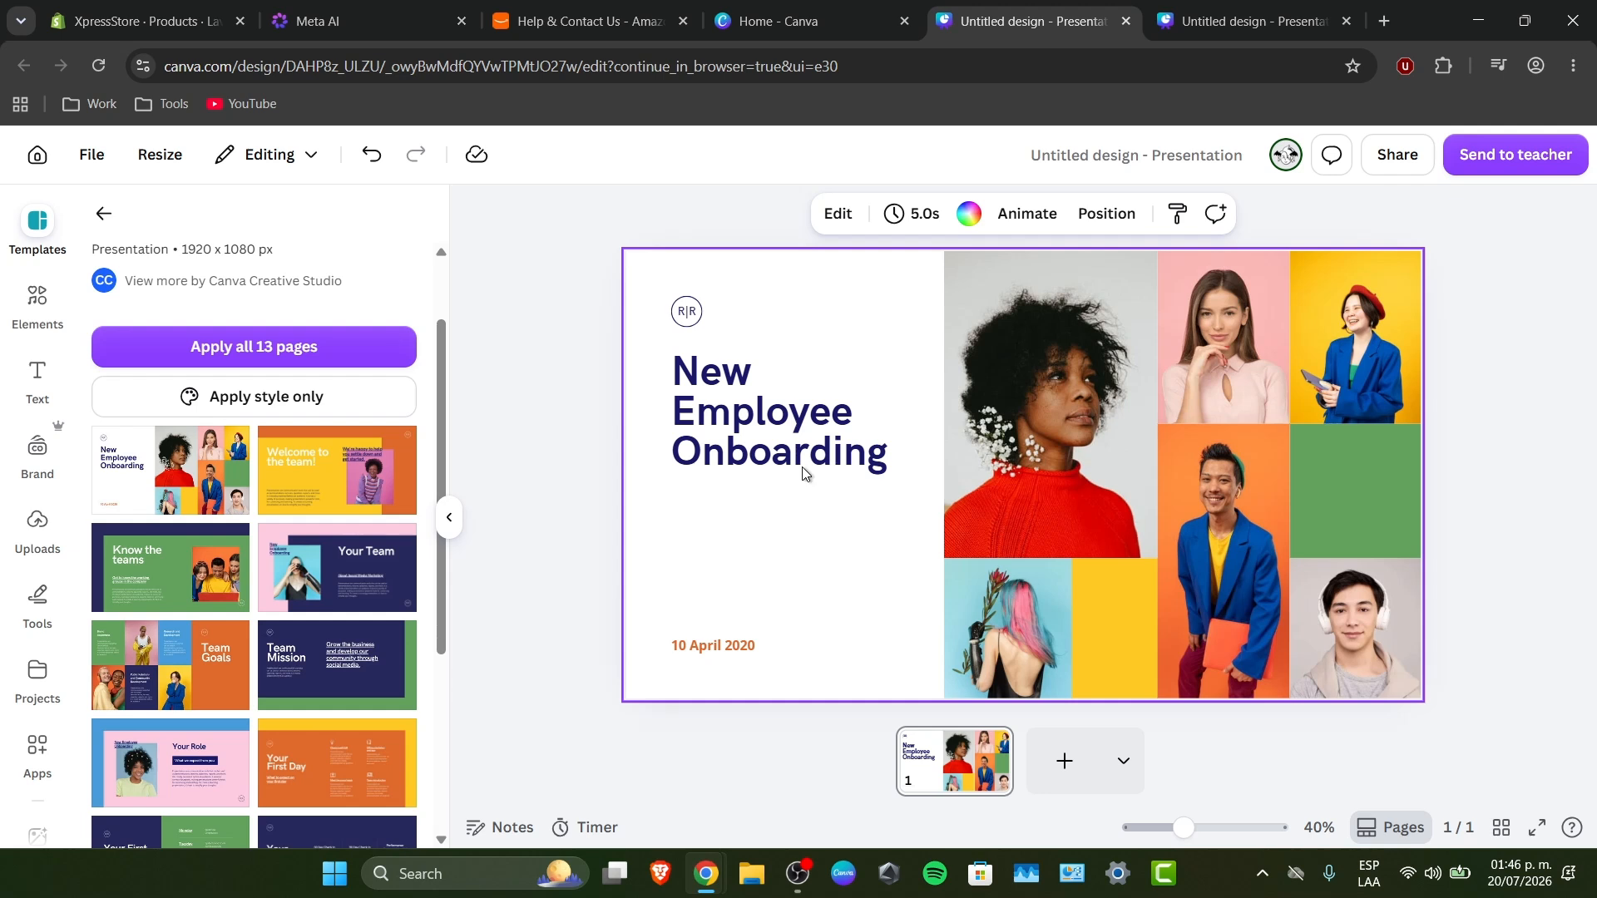
left_click(595, 314)
left_click_drag(656, 337, 659, 340)
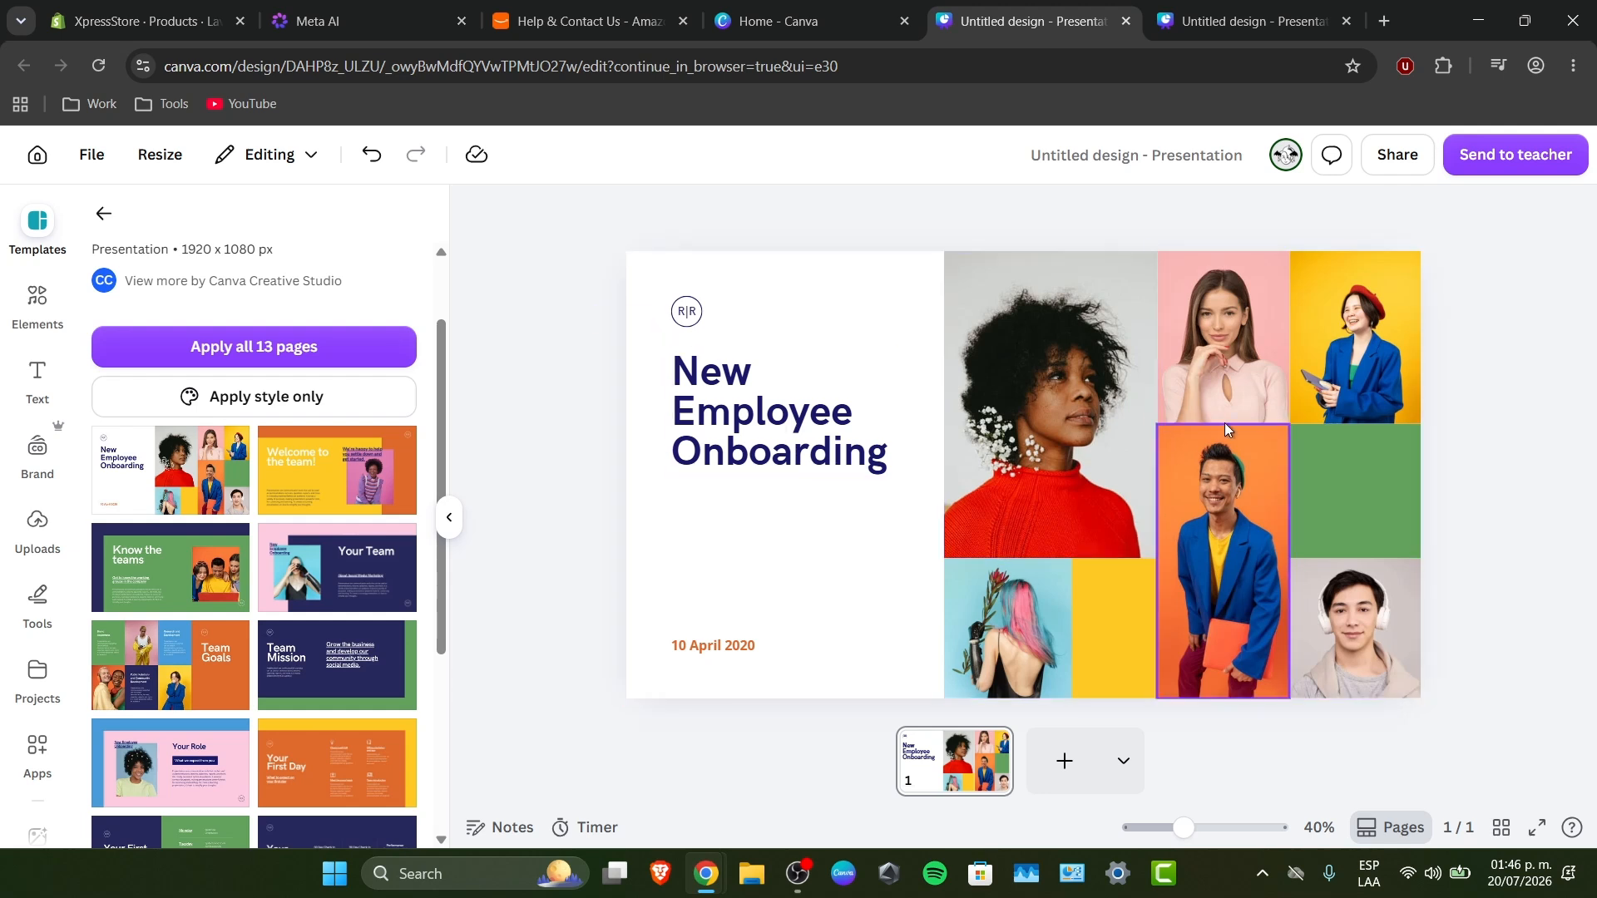
left_click(1374, 499)
left_click_drag(1419, 492, 1419, 492)
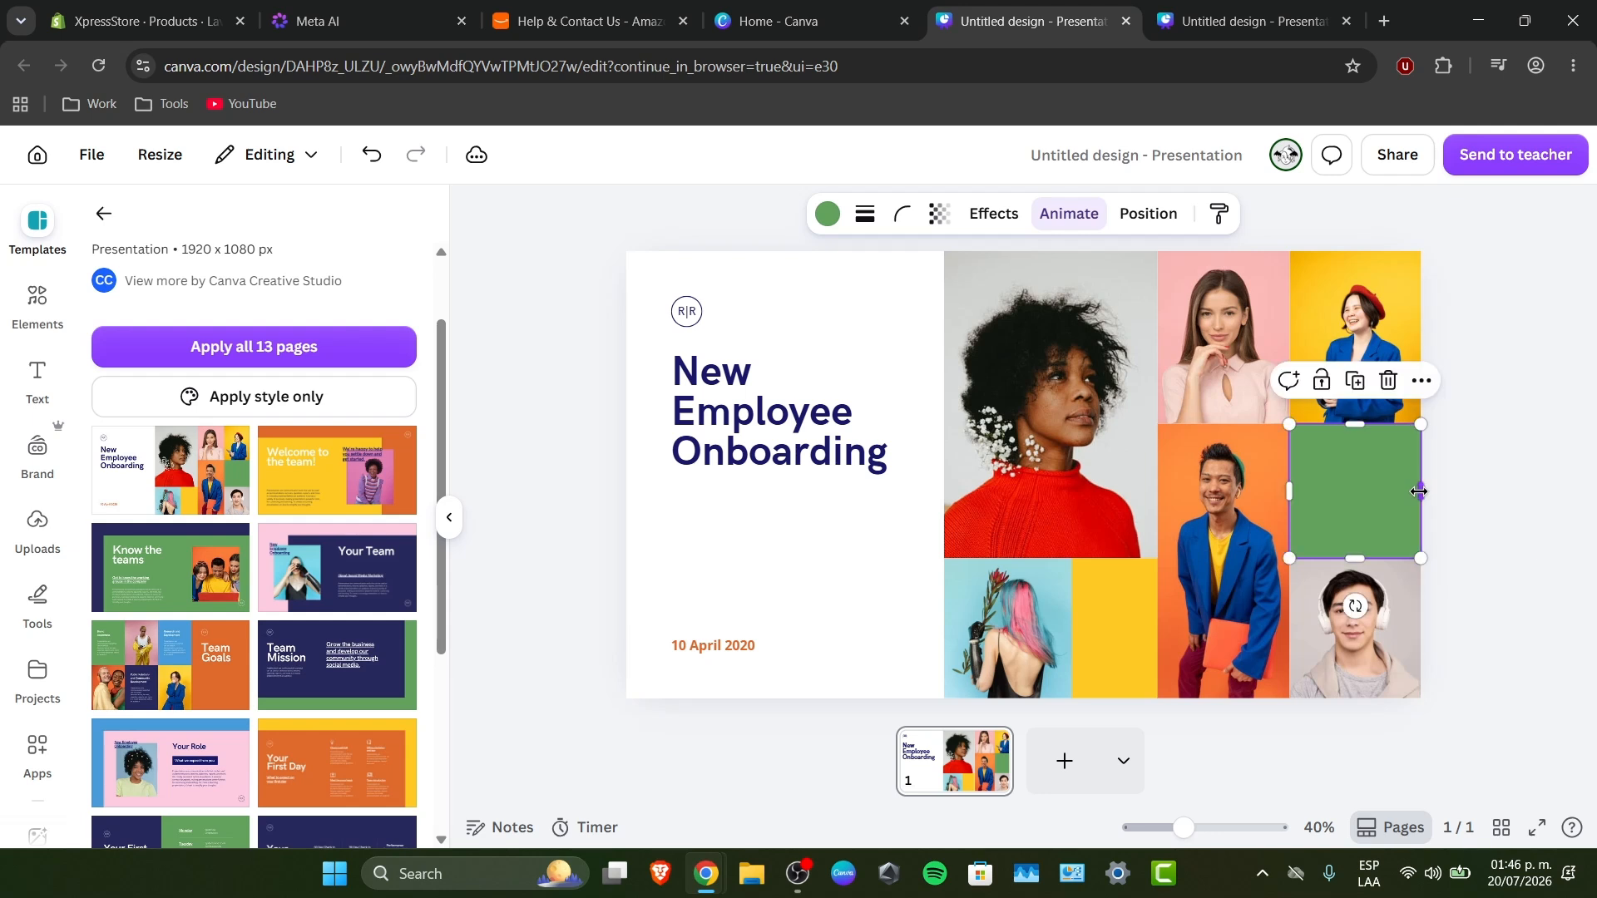
left_click(1470, 524)
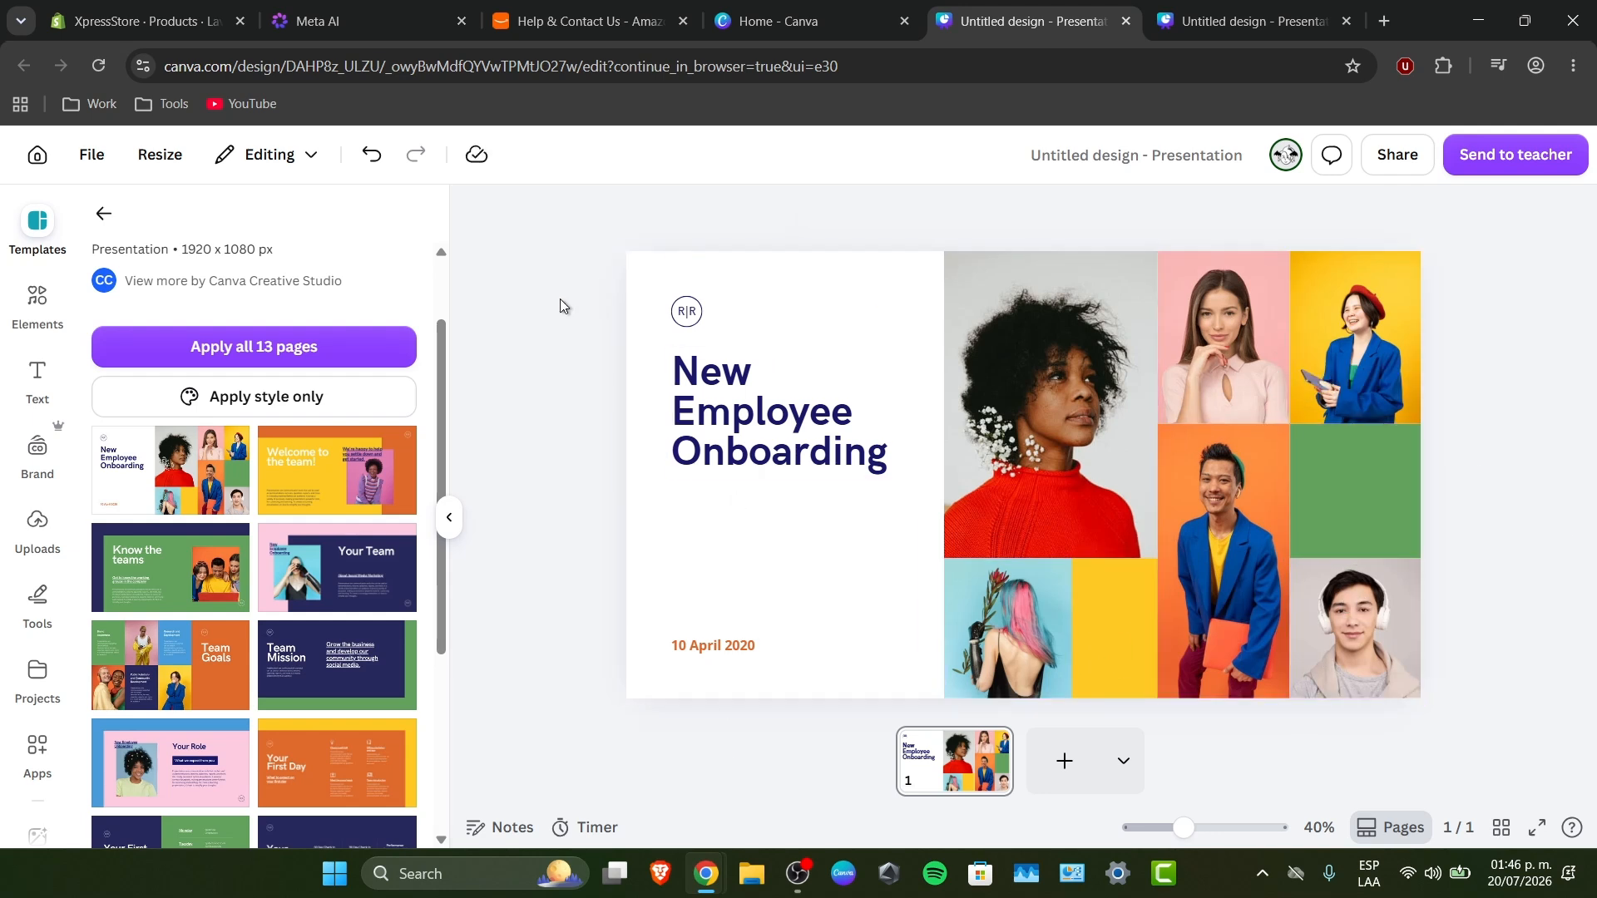
Delete the logo, the New Employee Onboarding heading and the date from the page
left_click_drag(561, 298, 801, 704)
key("Delete")
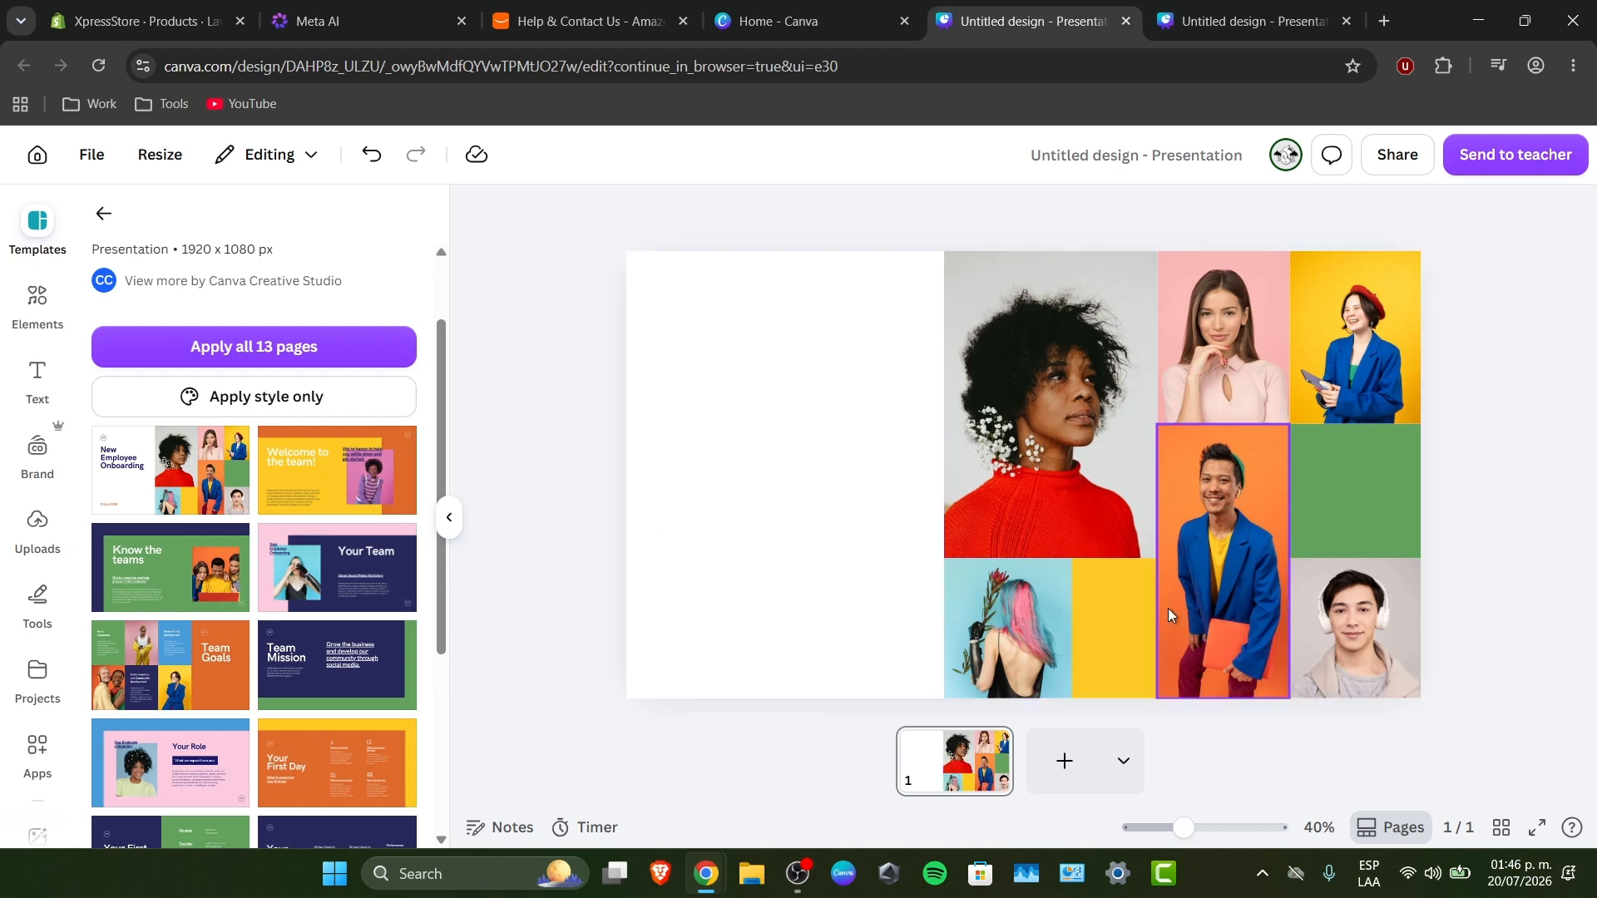
Place a copy of the photo of the man in the blue jacket along the page's left edge, enlarged to full page height
left_click(1245, 550)
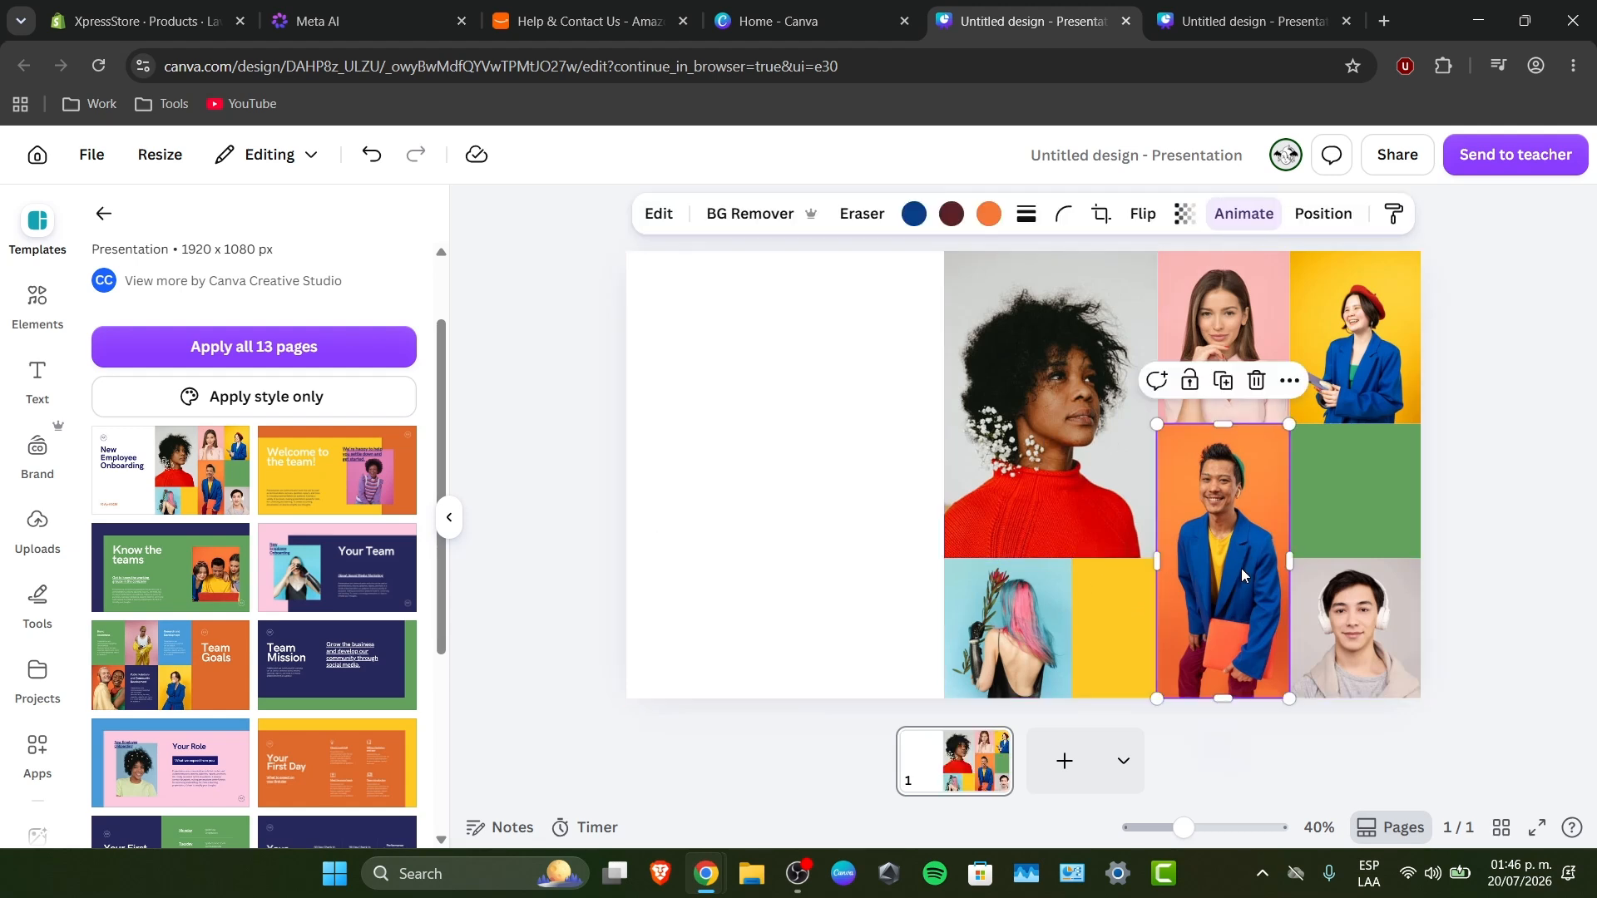
left_click_drag(1243, 574, 697, 562)
left_click_drag(759, 424, 891, 269)
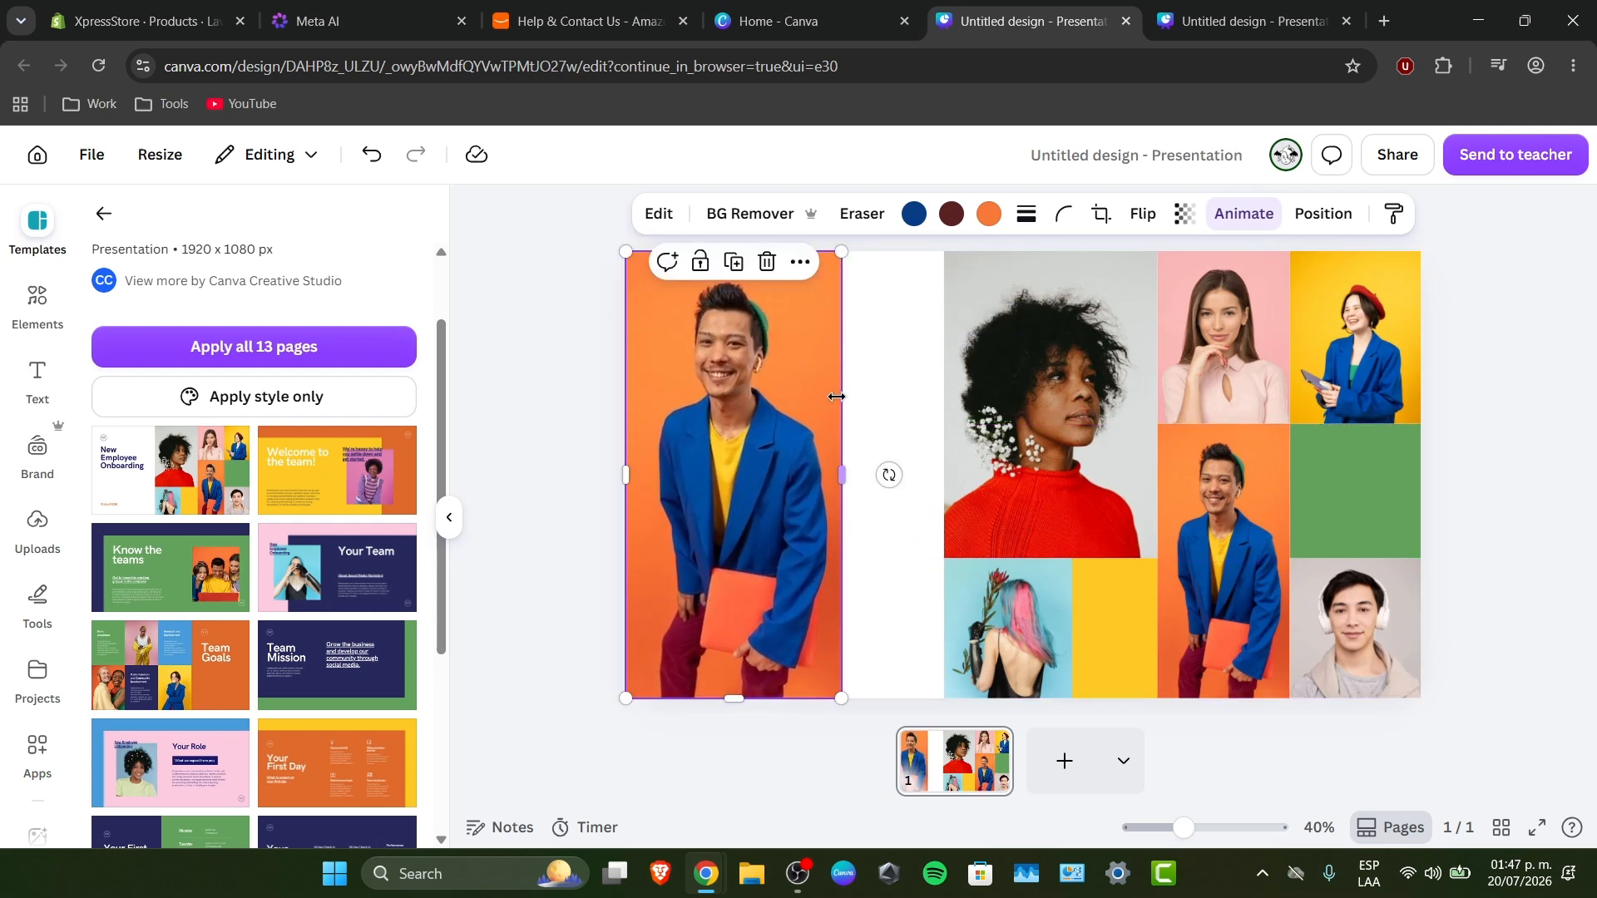
Stack three copies of the pink-haired woman's photo in the empty column beside the enlarged man's photo
left_click(1068, 634)
left_click_drag(1012, 627, 907, 623)
left_click(927, 547)
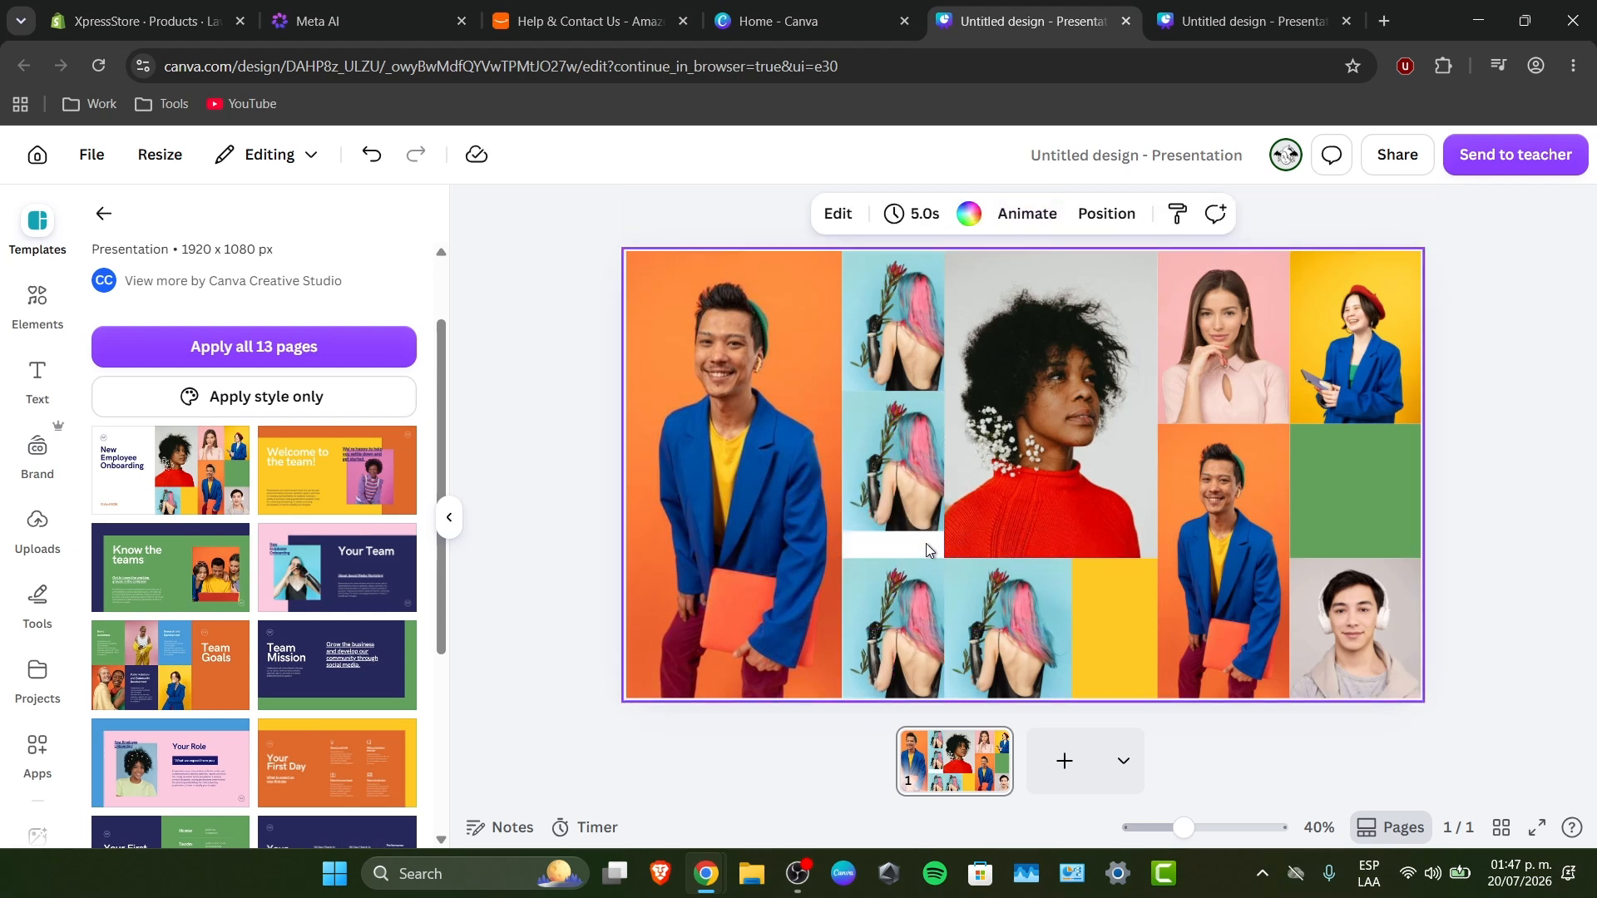
Copy the yellow rectangle and fit it into the white gap above the lowest copied pink-haired woman photo
left_click(1126, 610)
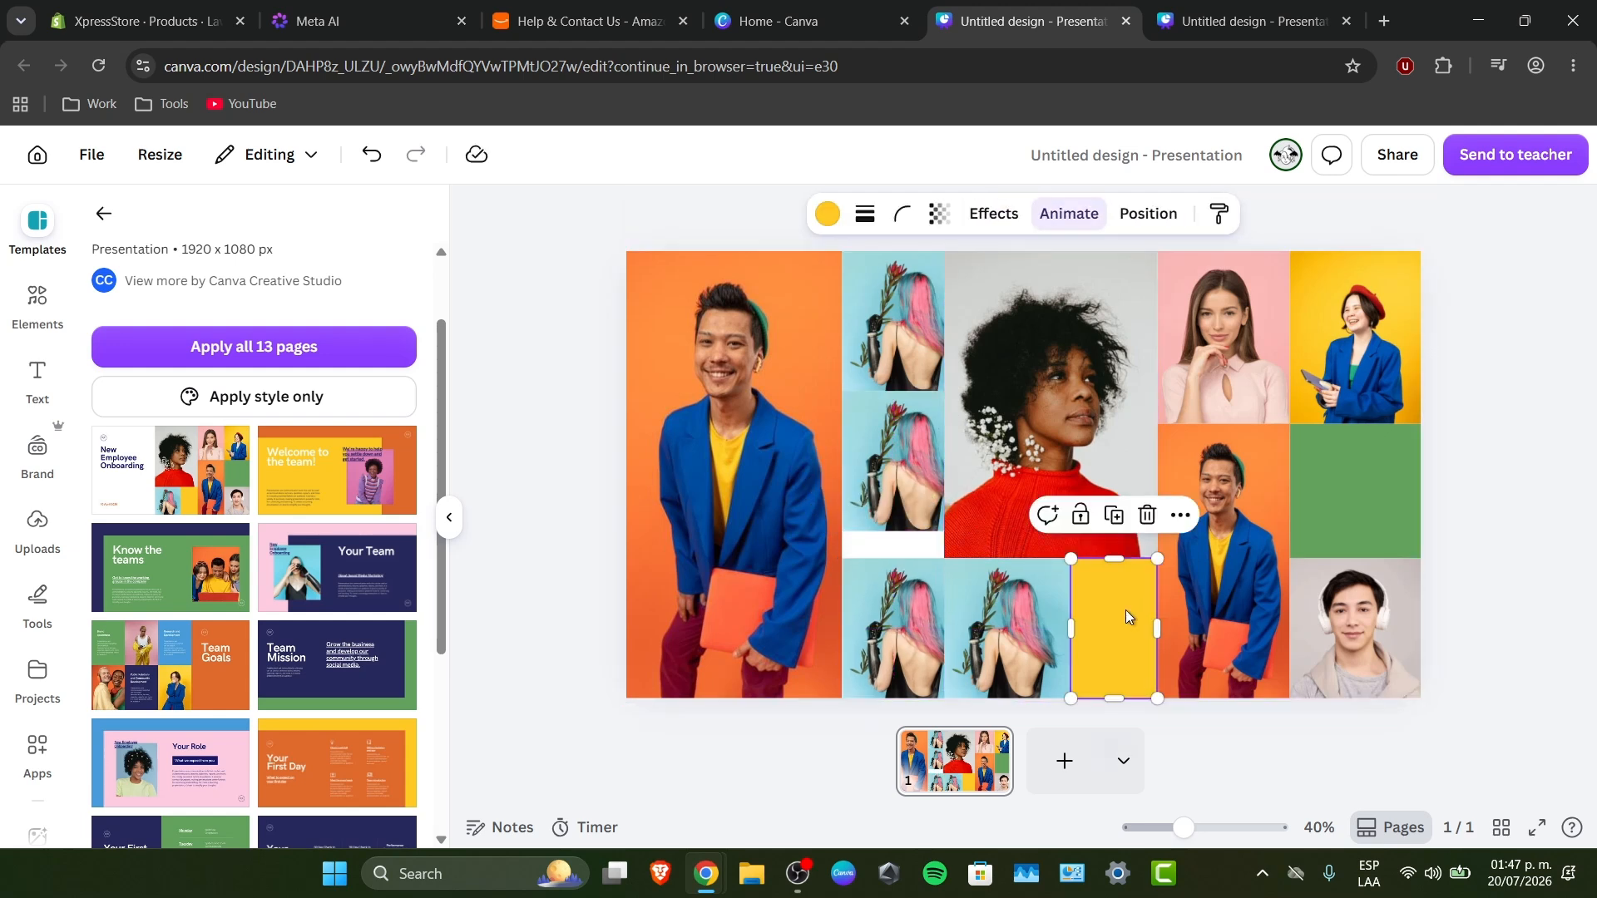
left_click_drag(1133, 610, 851, 487)
left_click_drag(832, 603, 830, 419)
left_click_drag(842, 498, 944, 531)
left_click(1510, 480)
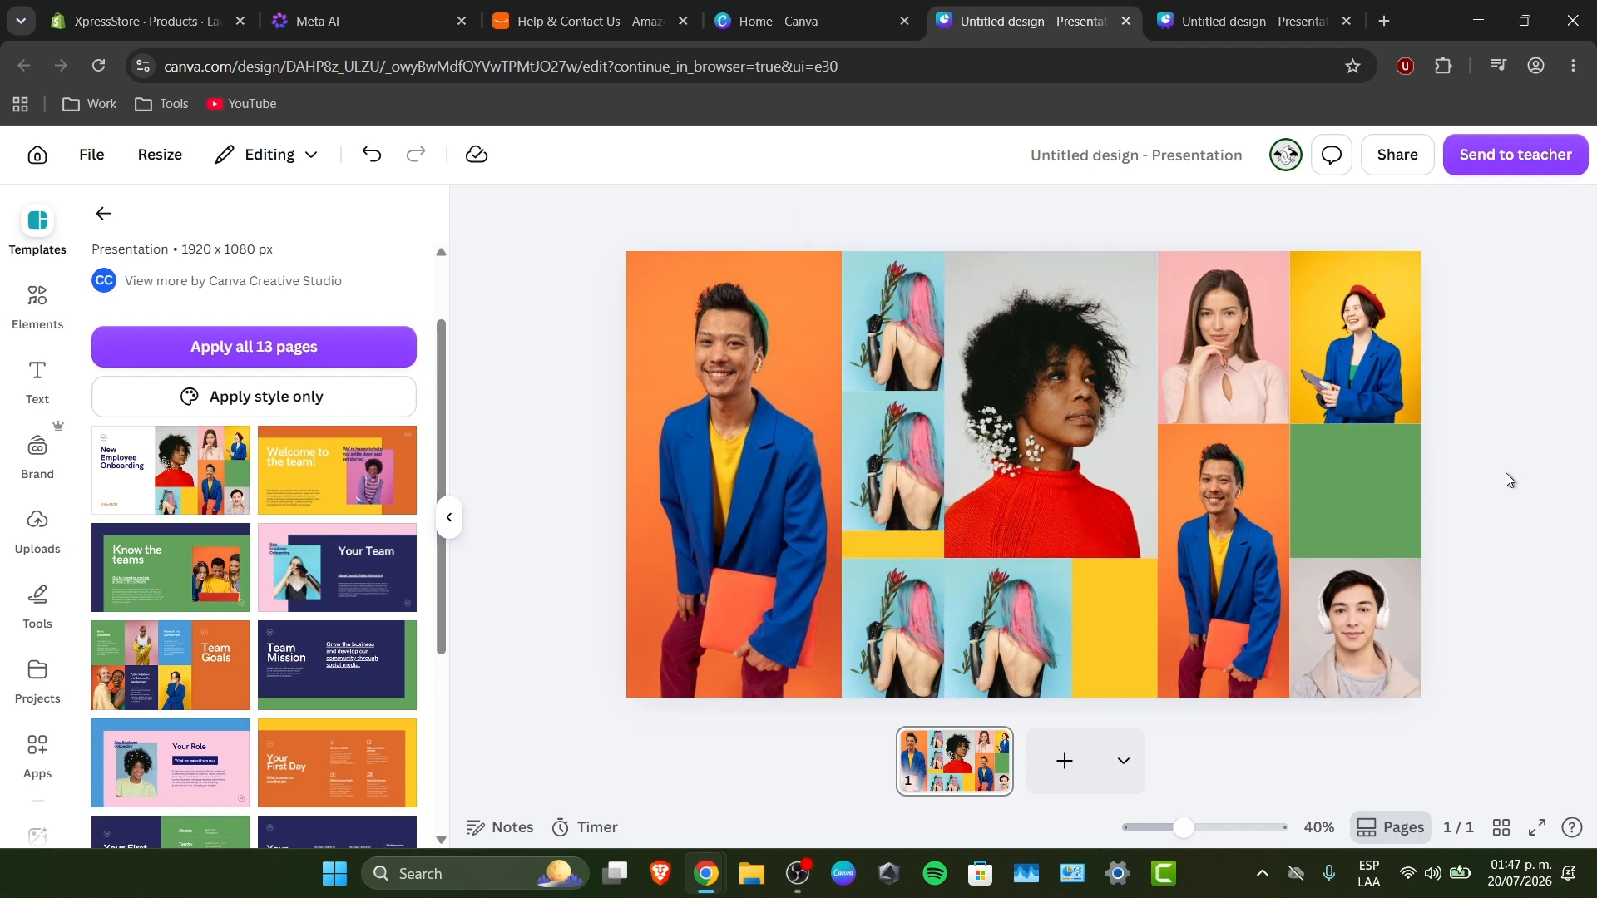
Upload the lighthouse_d and ACADEMIA DE MANEJO CONFIABLE image files from the Downloads folder
left_click(38, 543)
left_click(260, 304)
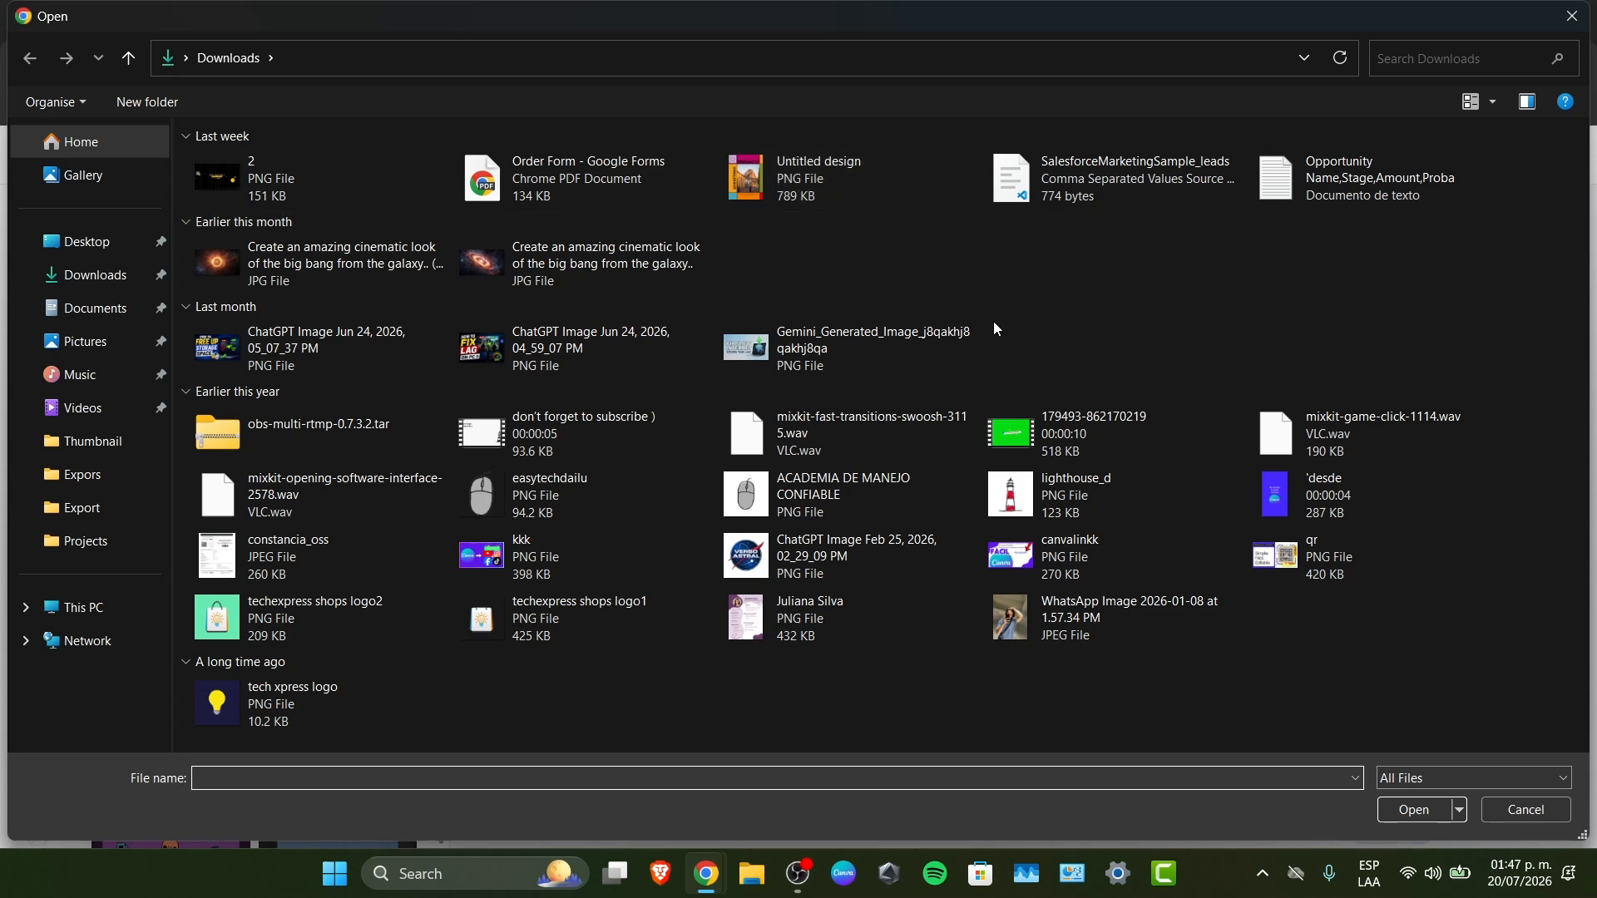
left_click(1064, 493)
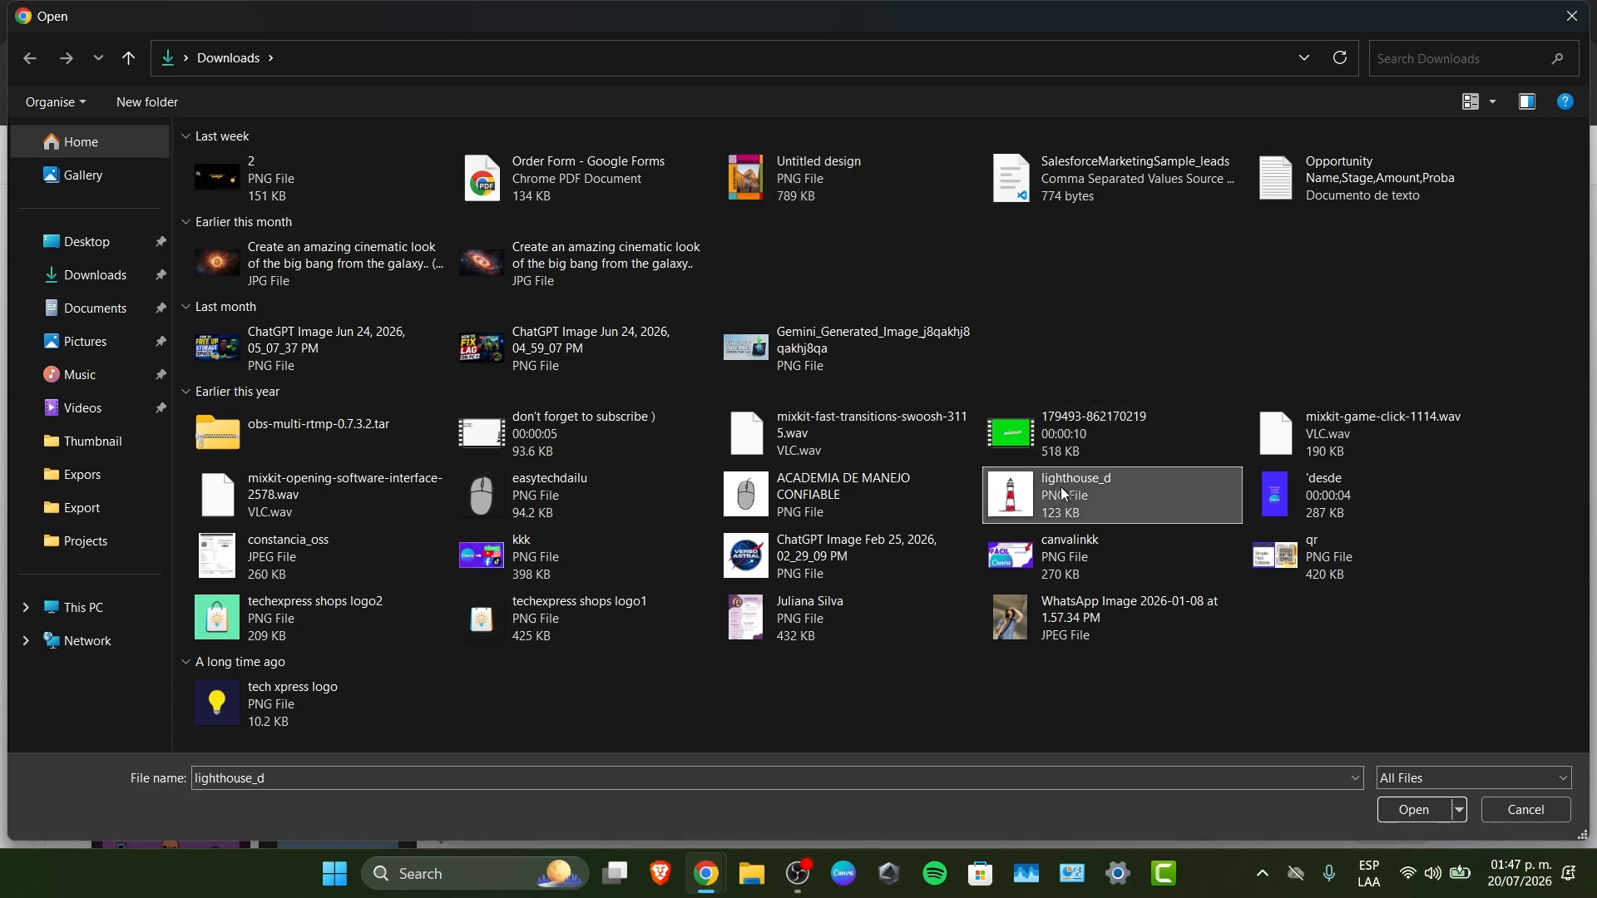
left_click(819, 494, "ctrl")
key("Return")
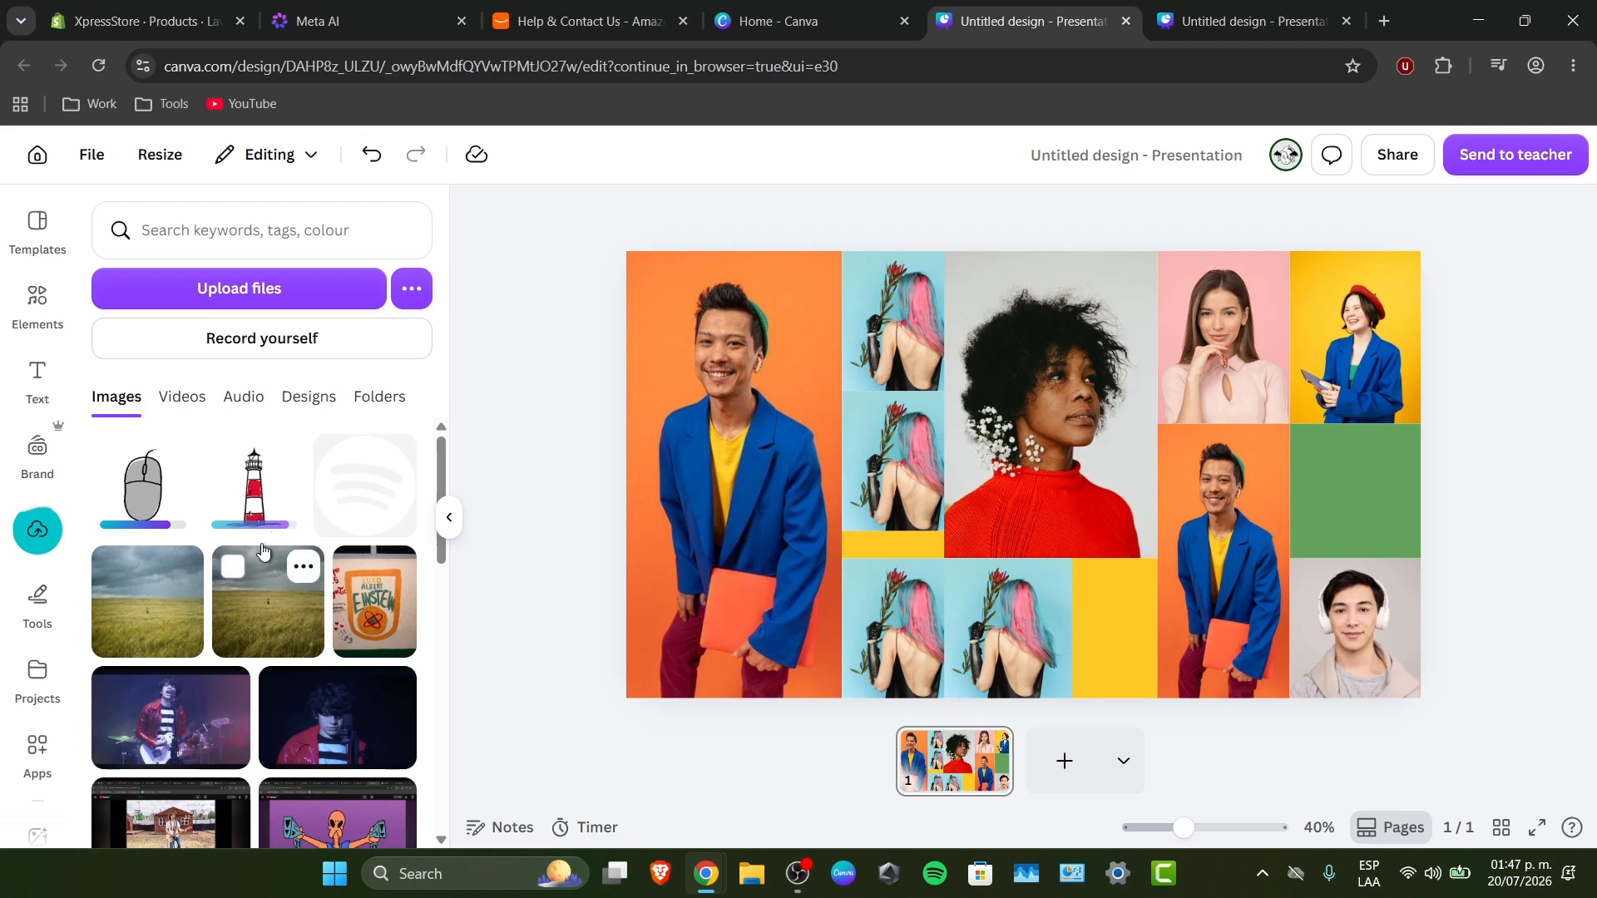
Replace the three stacked pink-haired woman photos with the grass field photo, the mouse drawing and the lighthouse drawing, from top to bottom
left_click_drag(171, 630, 920, 349)
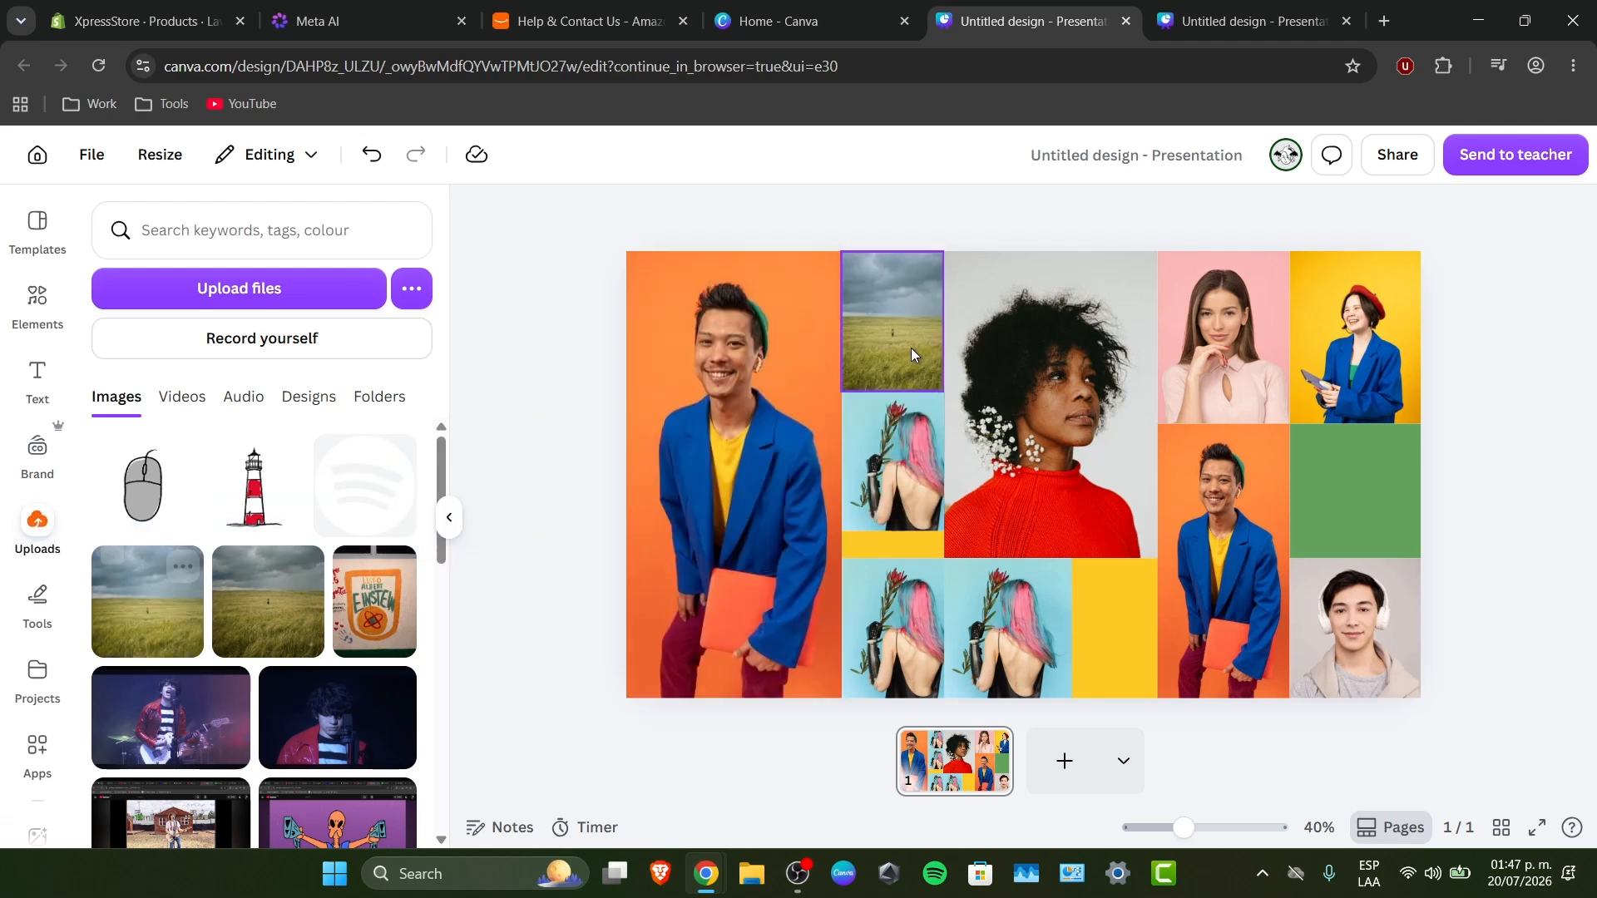
left_click_drag(261, 476, 923, 613)
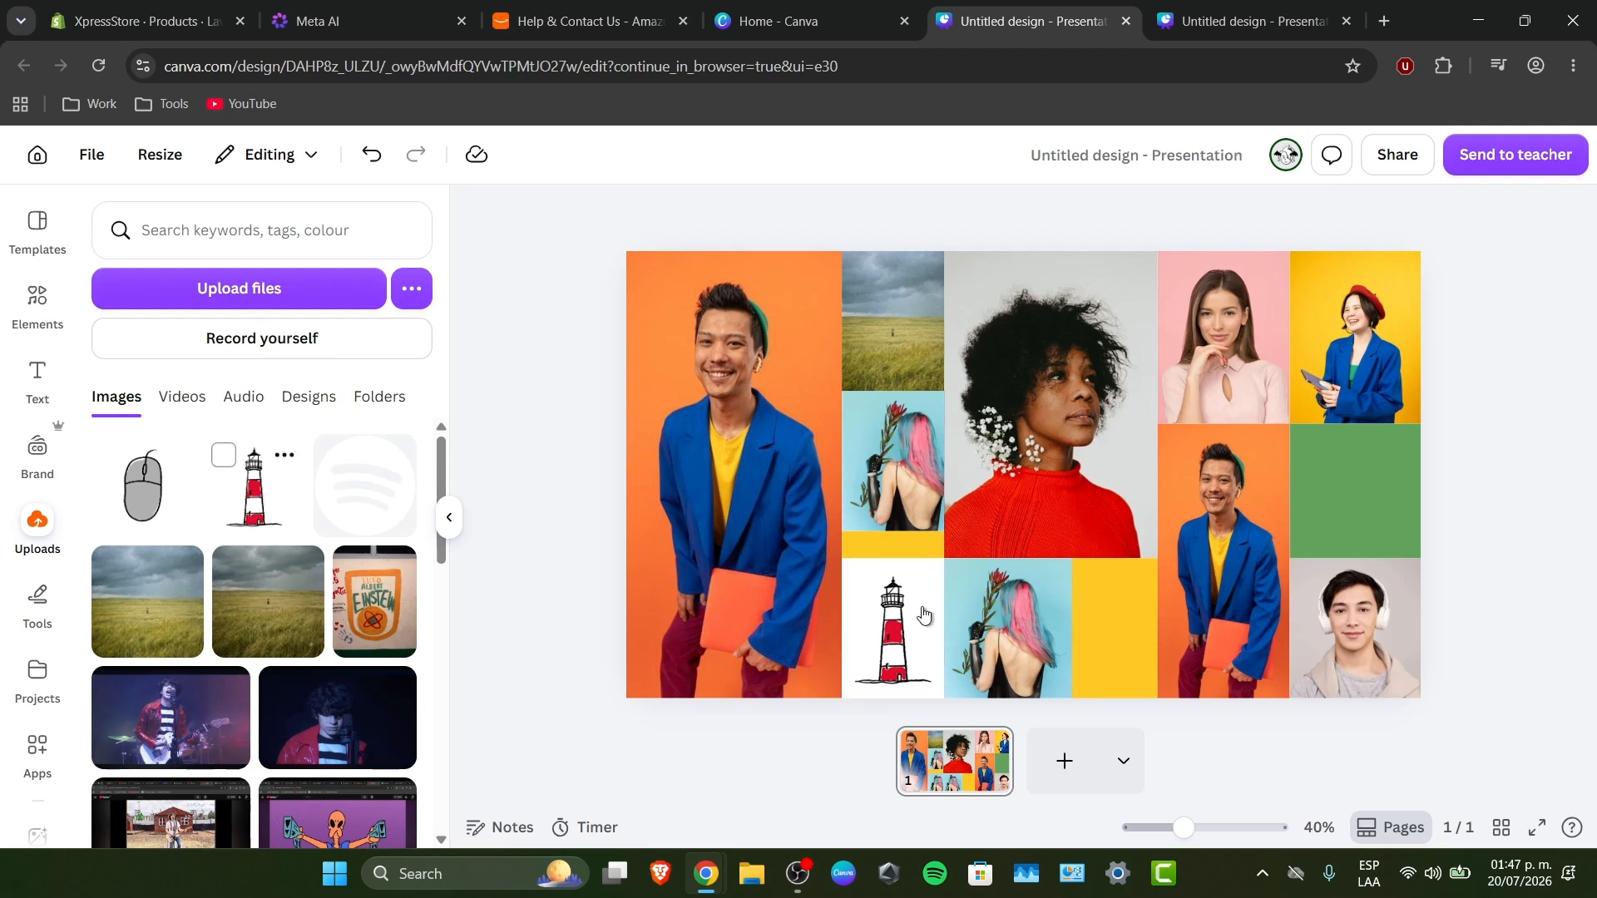
left_click_drag(178, 505, 888, 456)
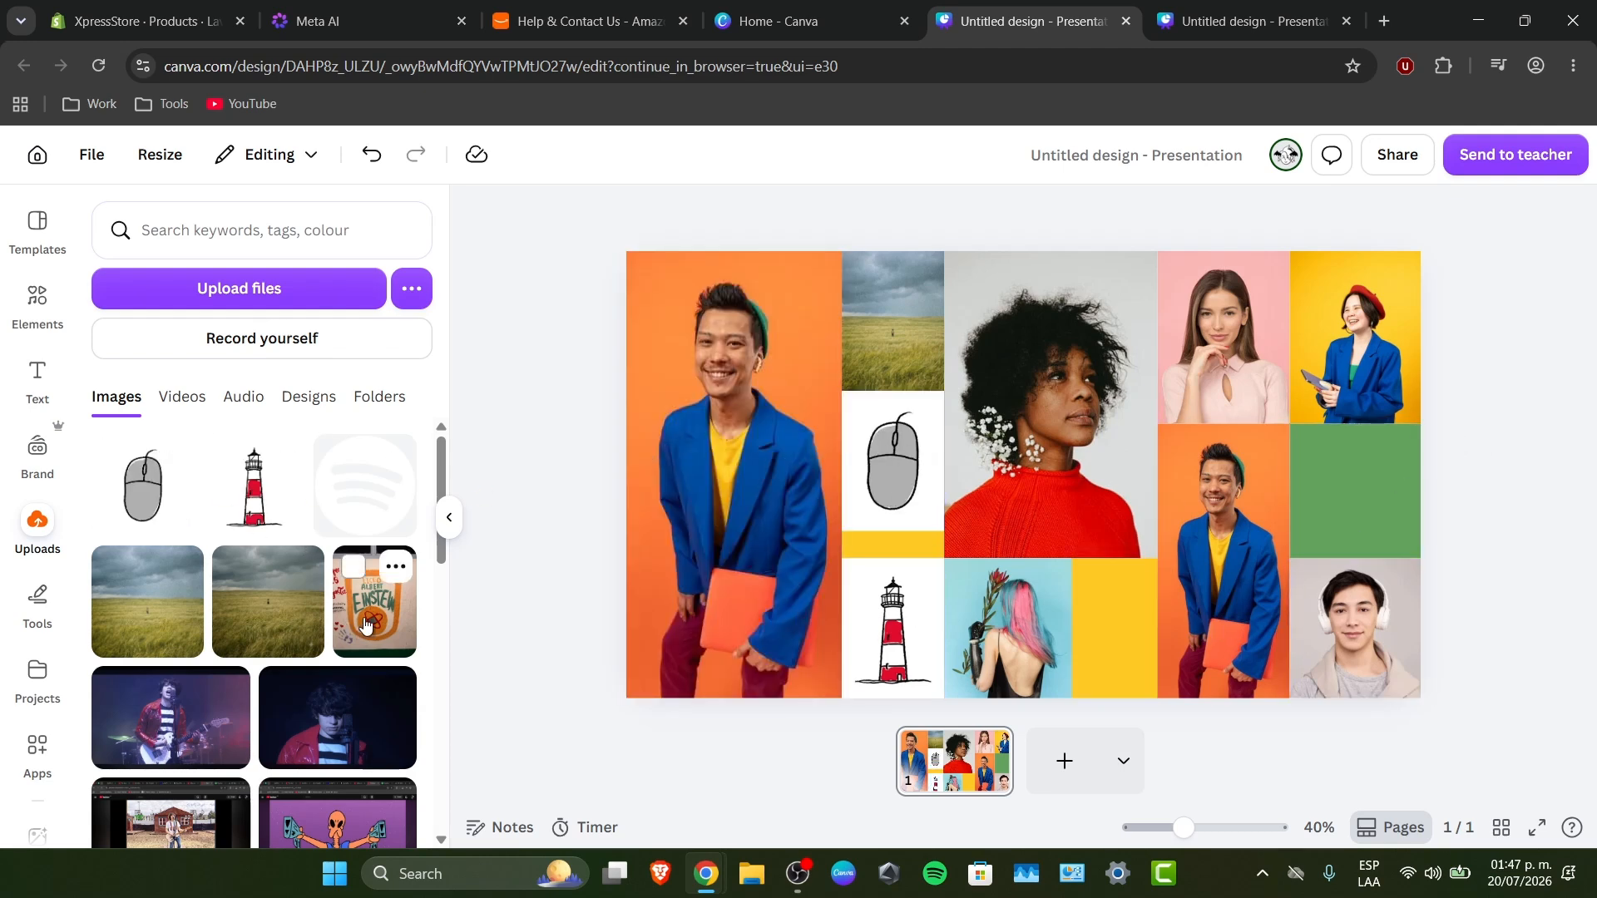
scroll(366, 624, "down", 15)
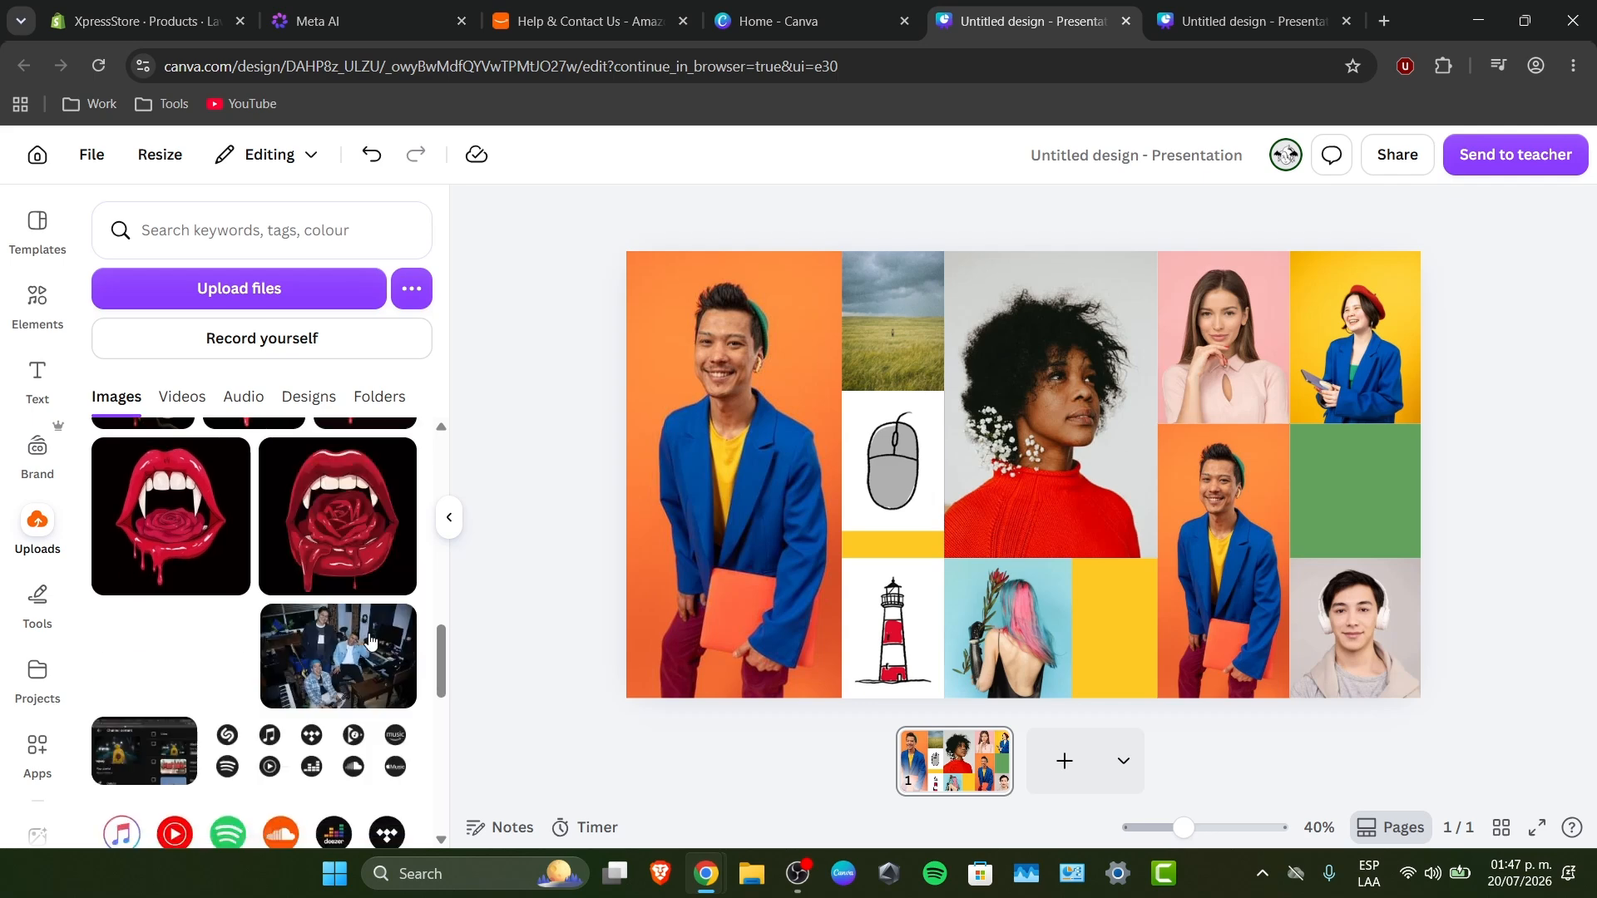
scroll(368, 632, "up", 1)
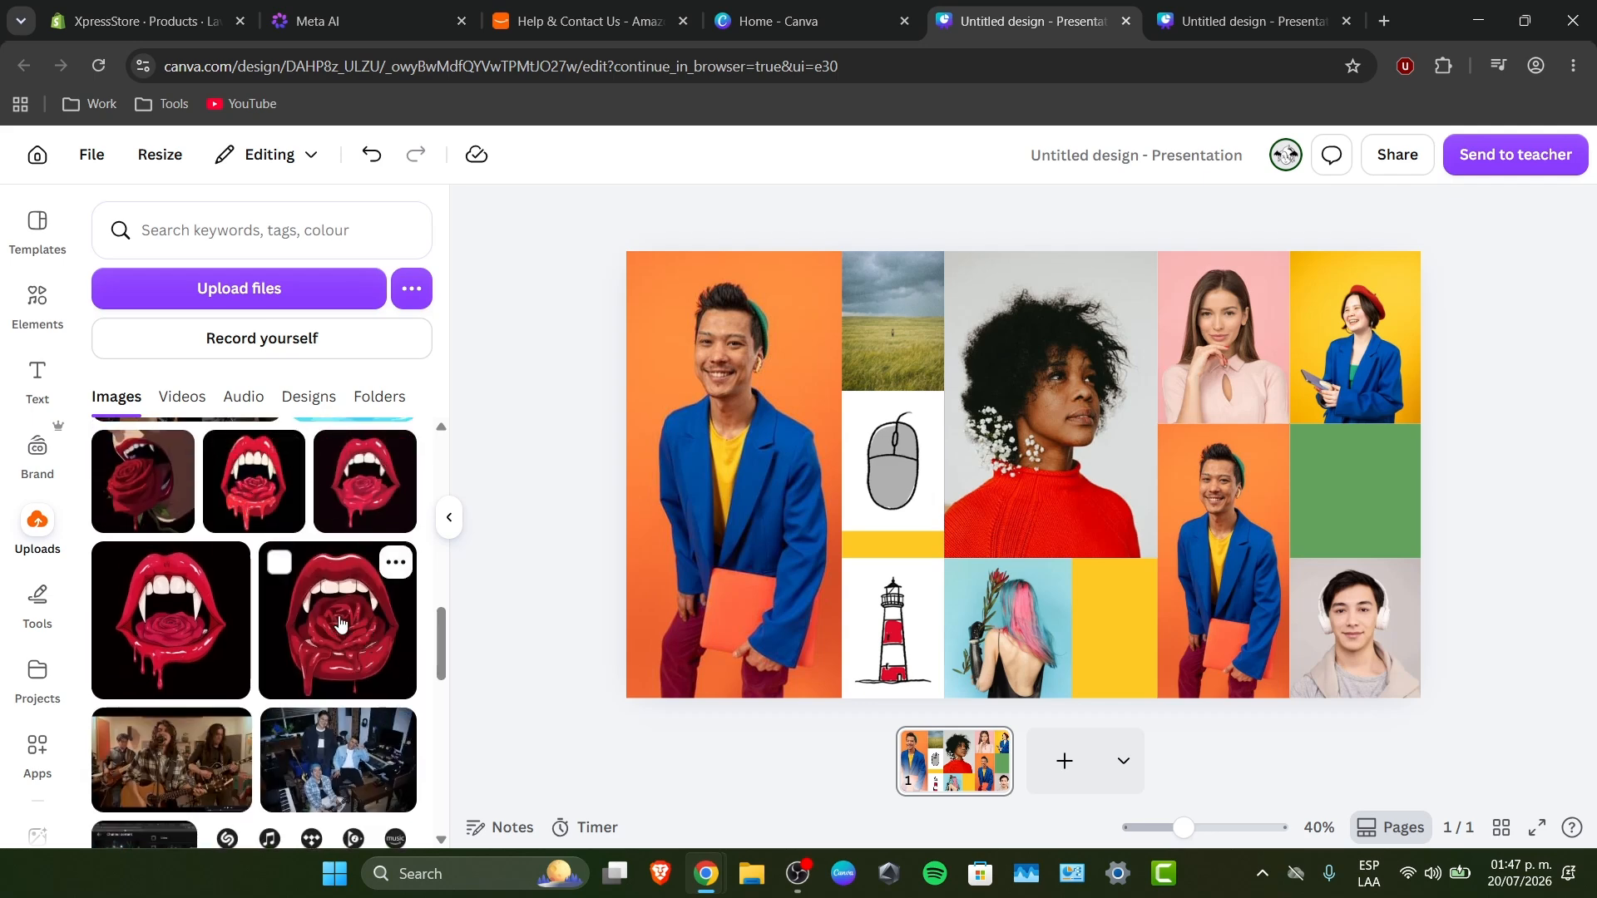
left_click_drag(340, 624, 275, 574)
Add a blank second page and search the elements for "frames", listing only frame results
left_click(1063, 760)
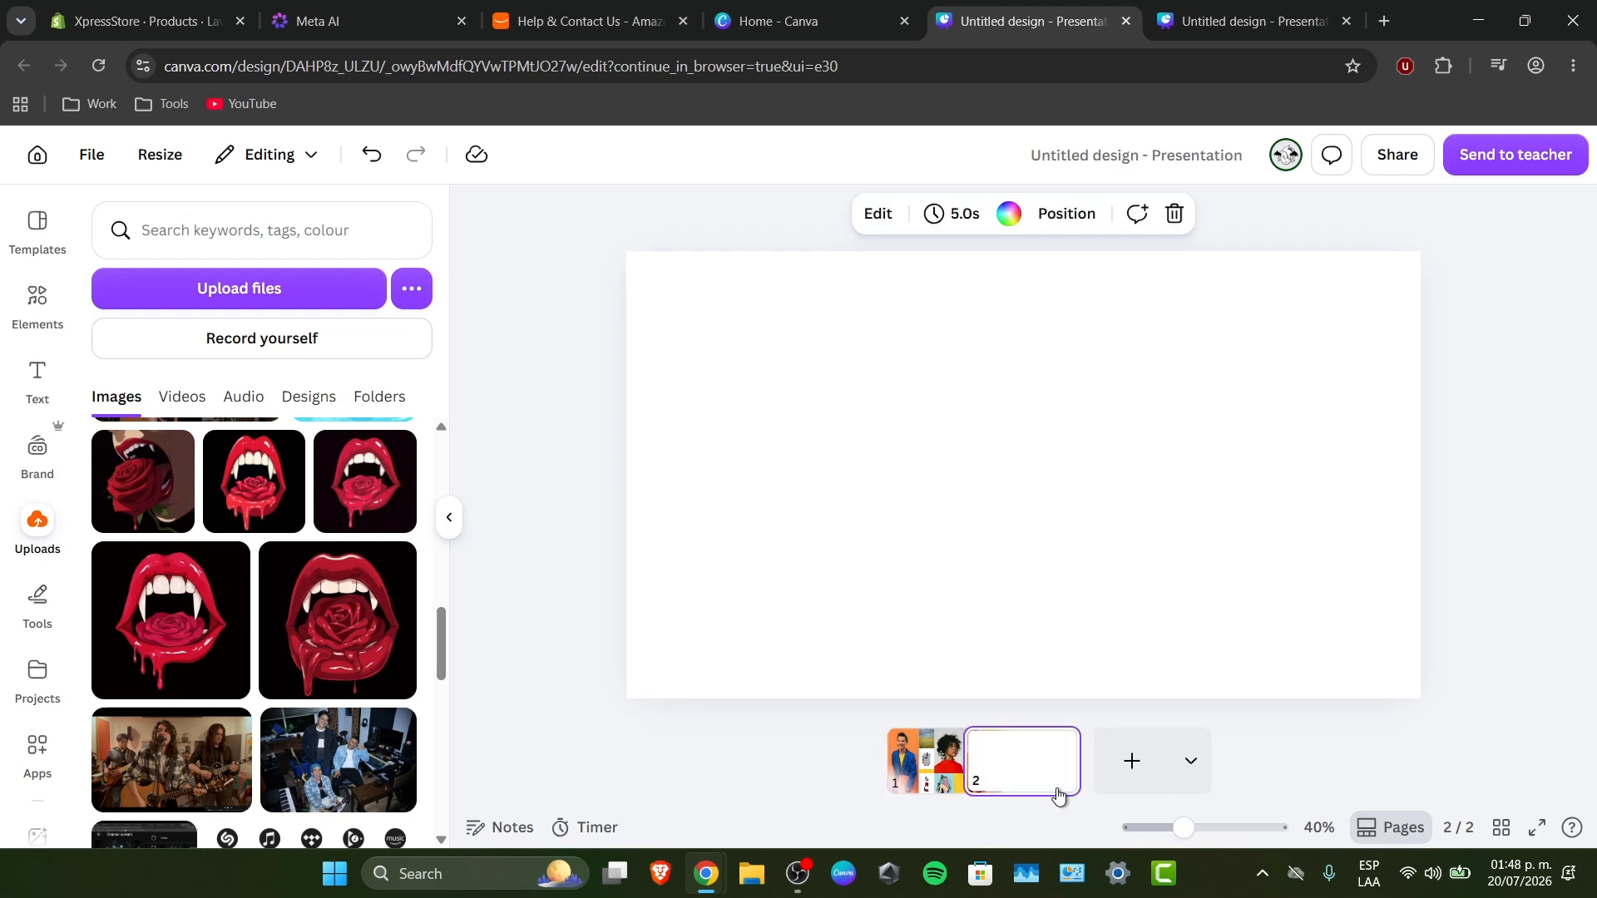
left_click(1022, 424)
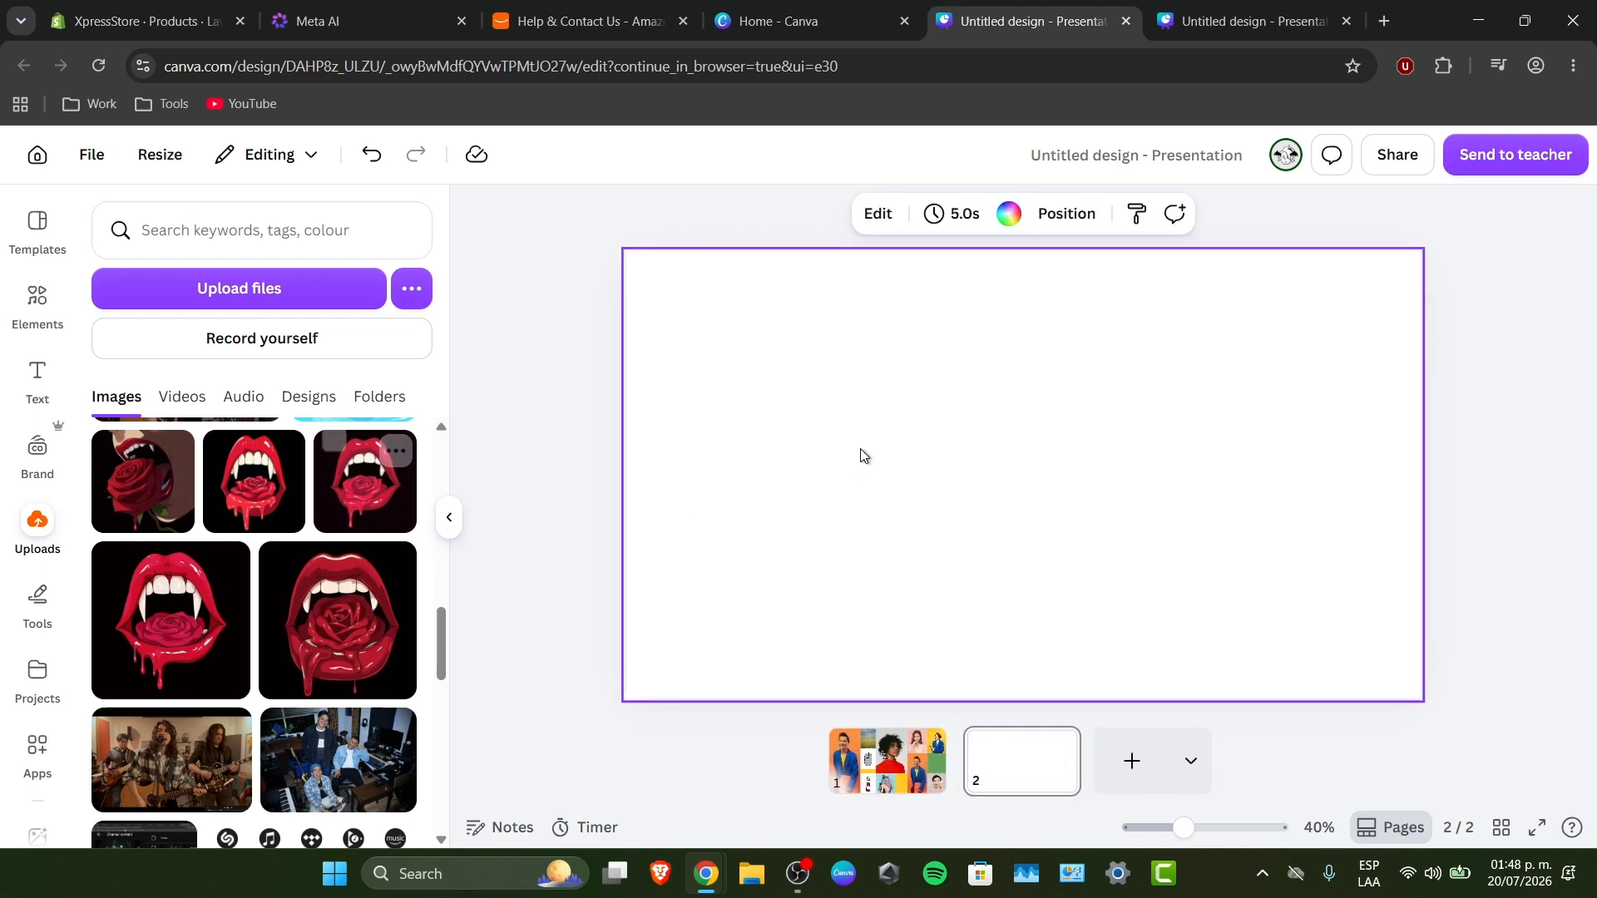
left_click(33, 306)
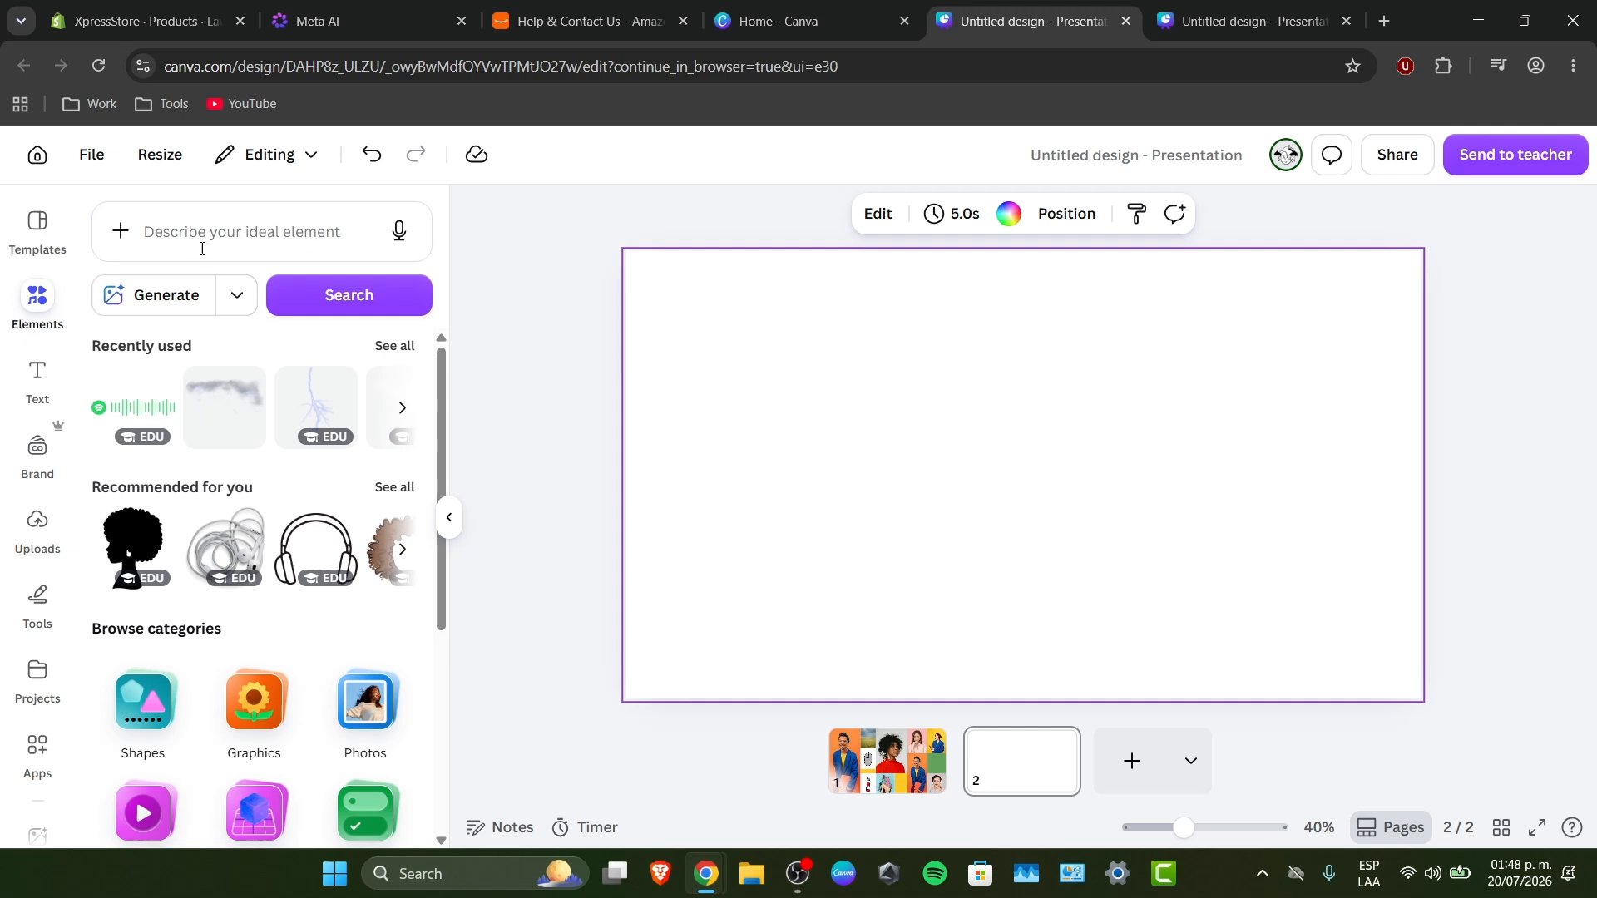
left_click(267, 221)
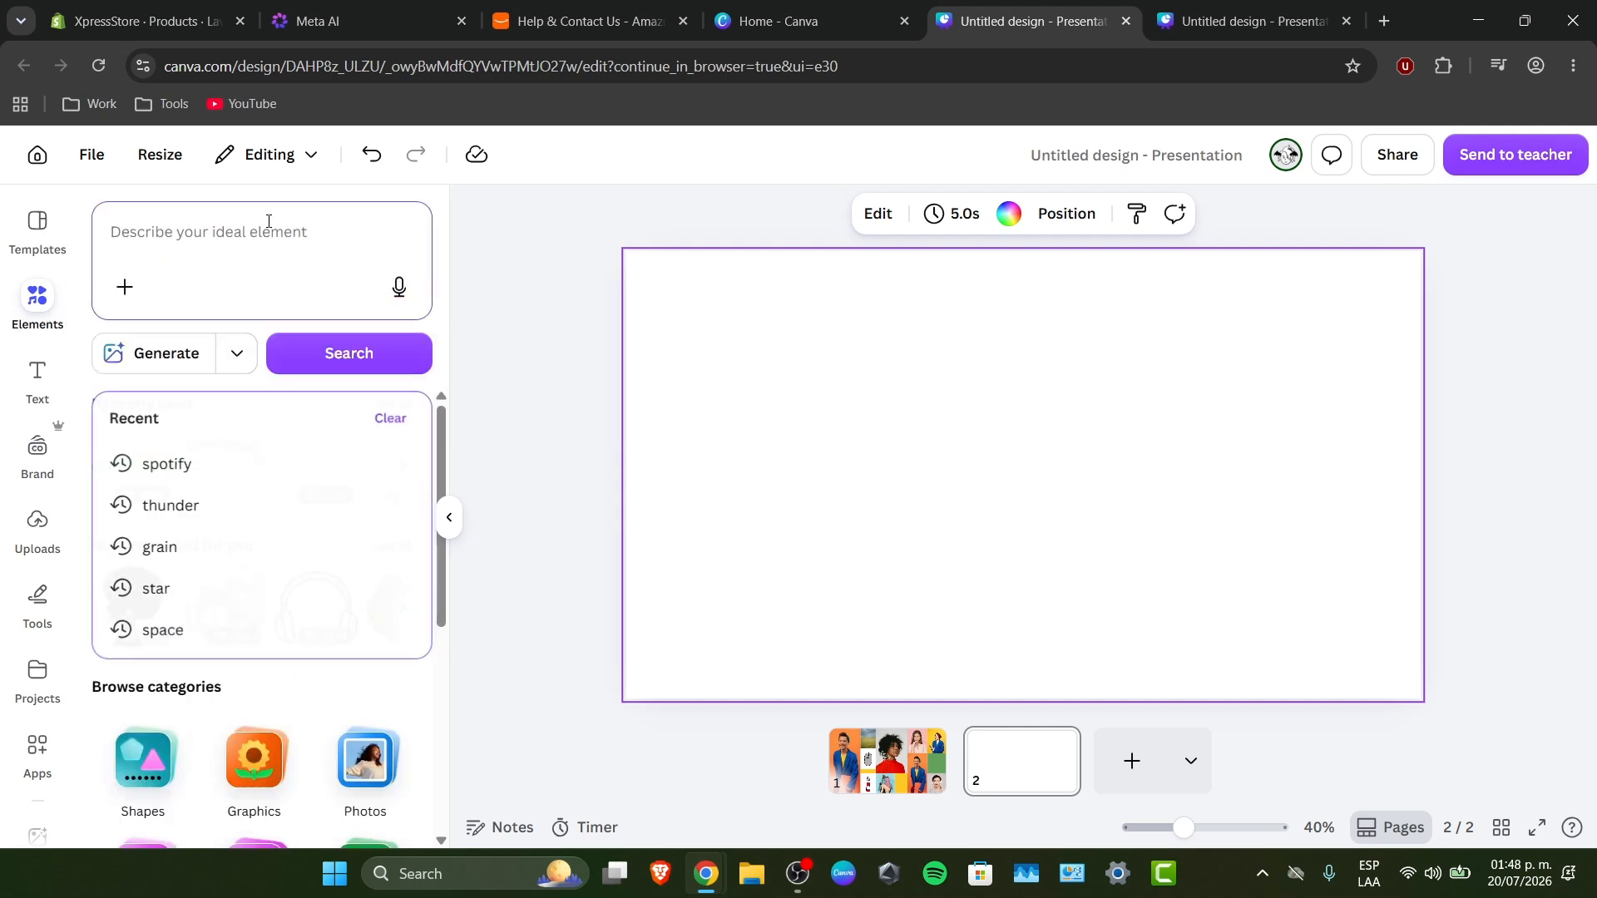
type("frames")
key("Return")
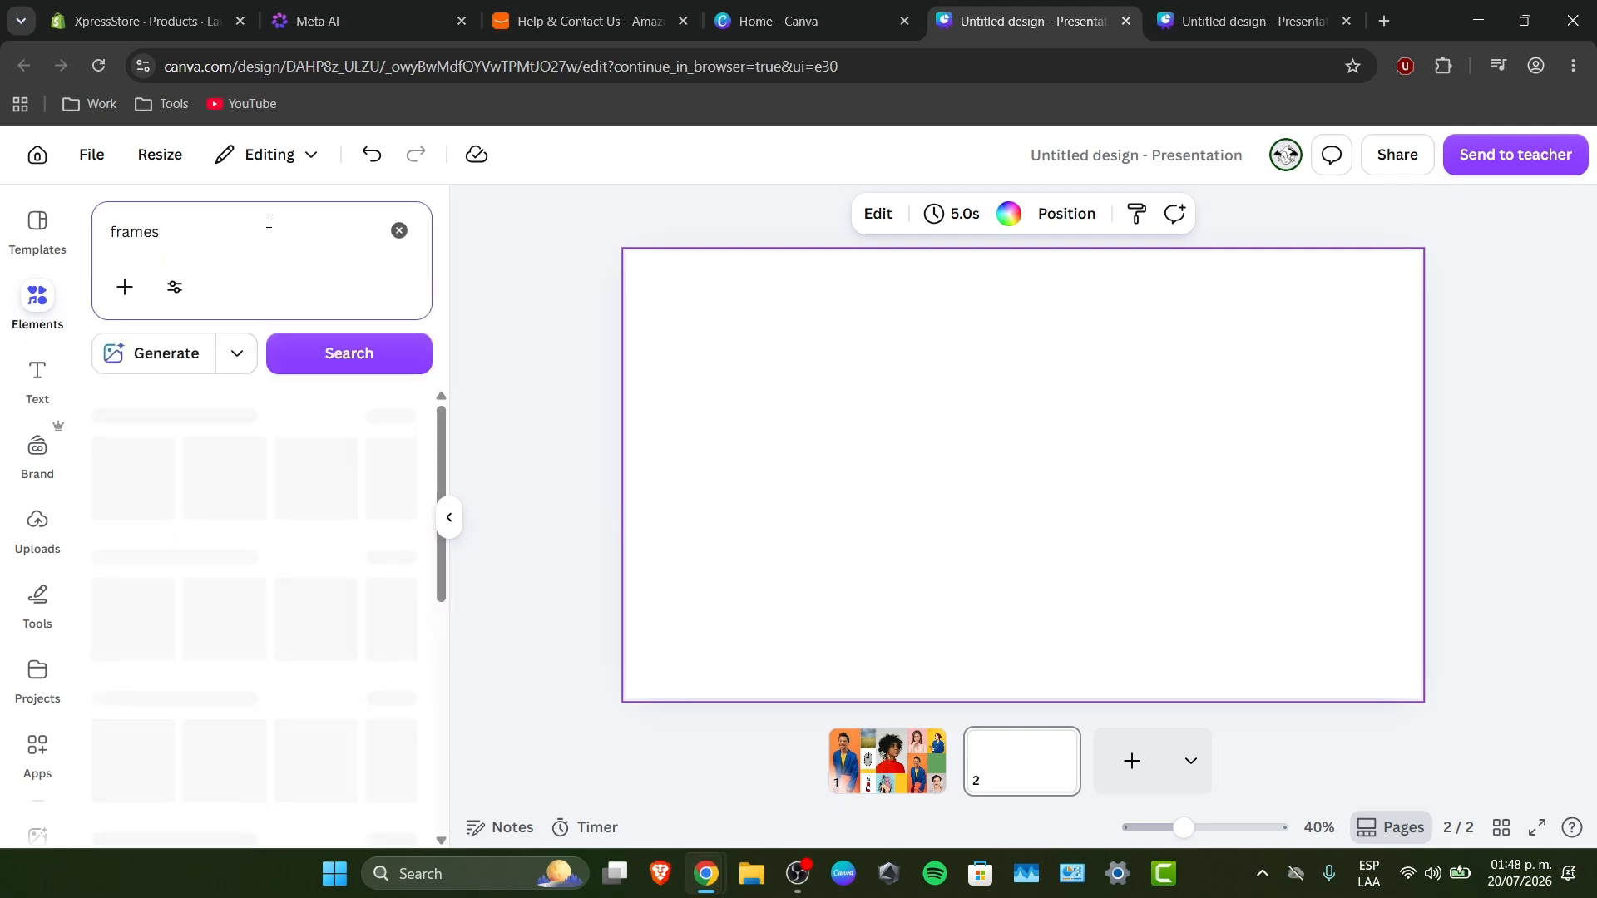
left_click(385, 457)
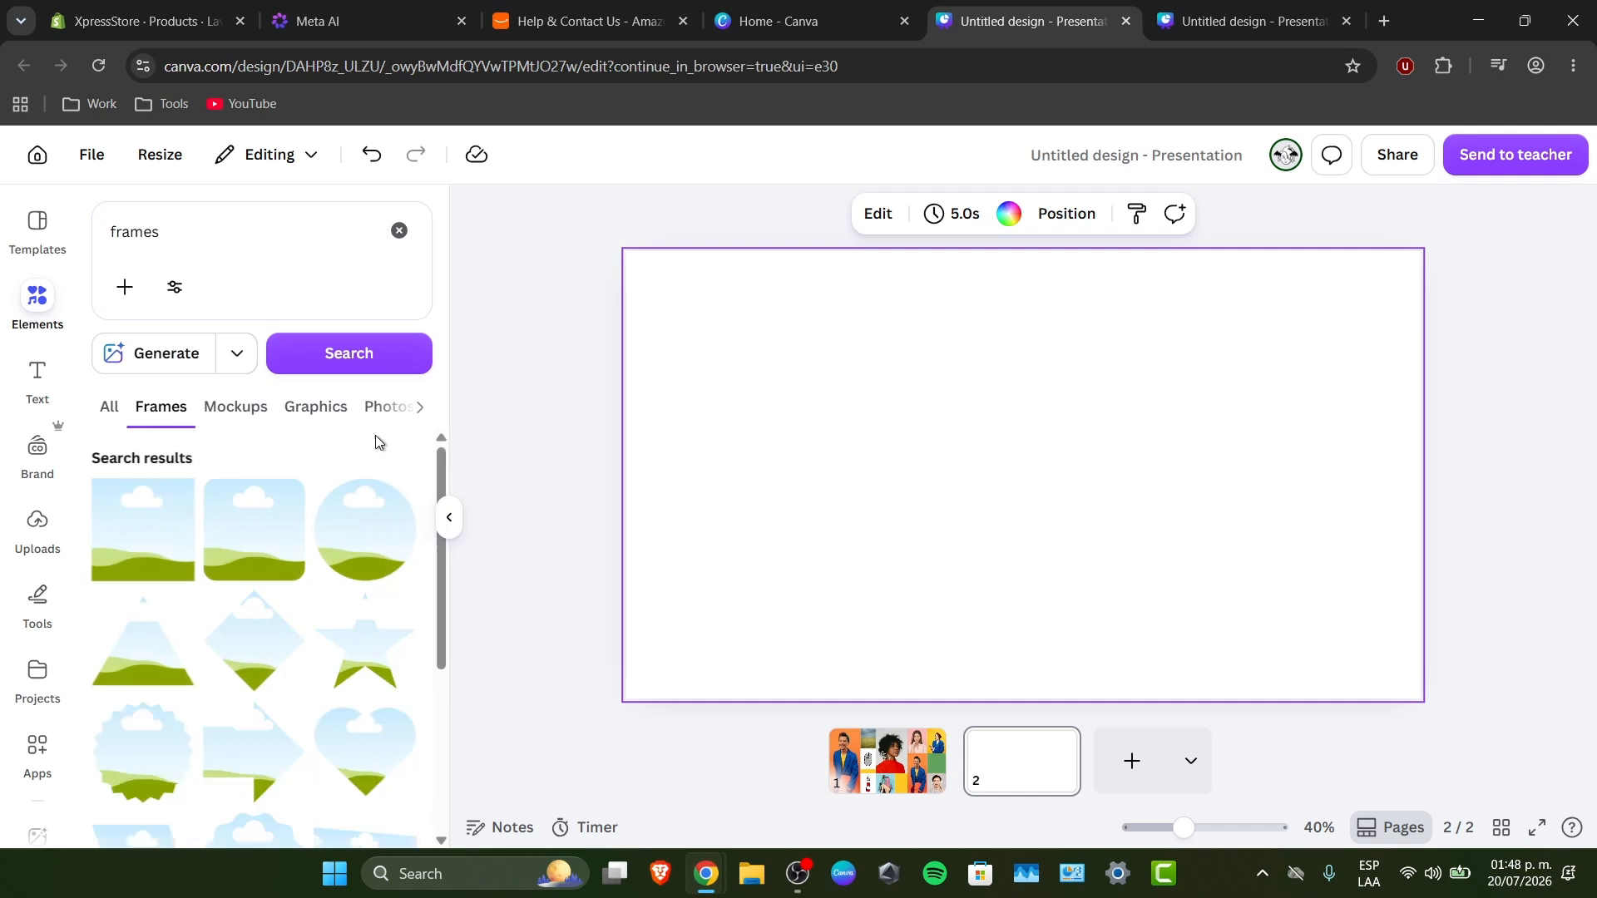
Place a square frame in the blank page's upper-left corner and narrow it to a portrait rectangle
left_click(166, 541)
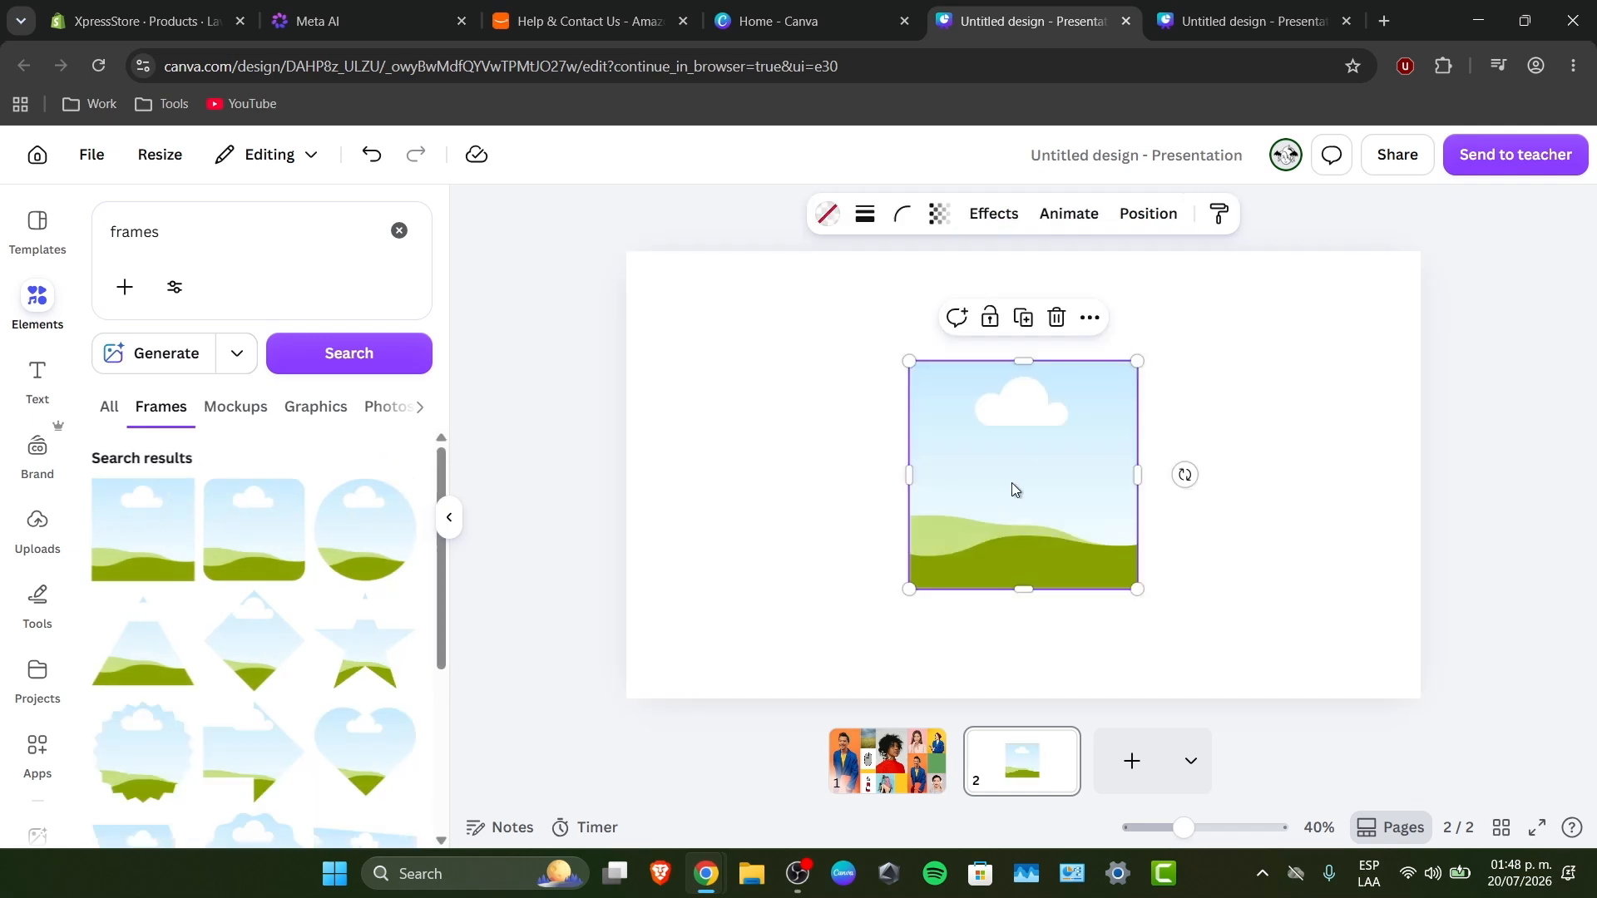
left_click_drag(1013, 489, 710, 371)
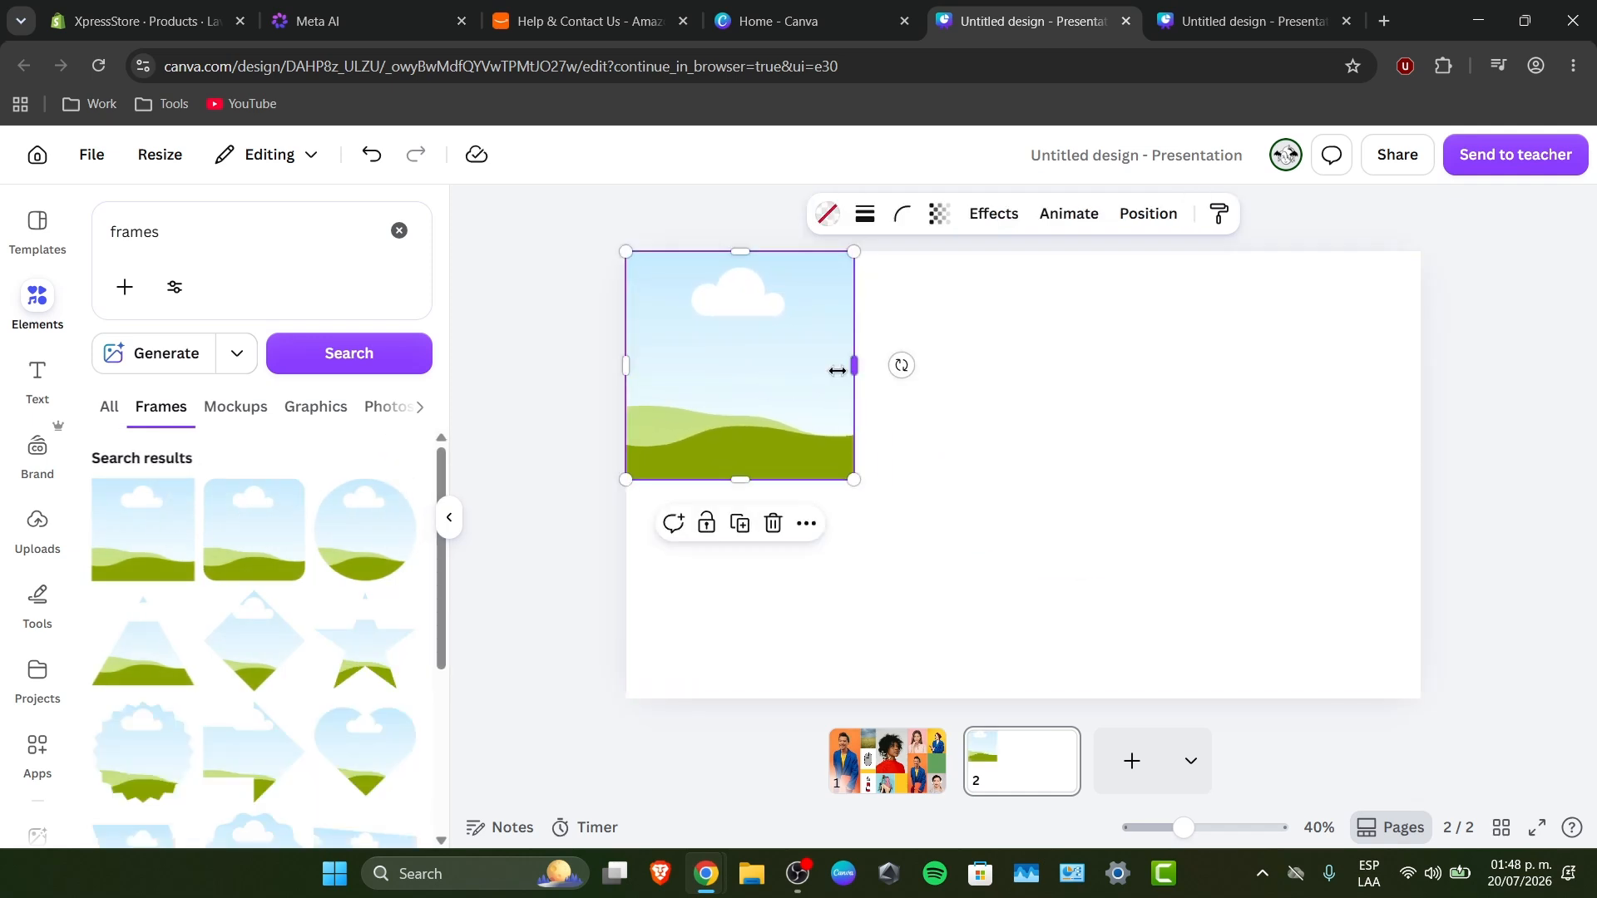
mouse_move(837, 370)
left_mouse_down()
mouse_move(717, 364)
mouse_move(811, 366)
left_mouse_up()
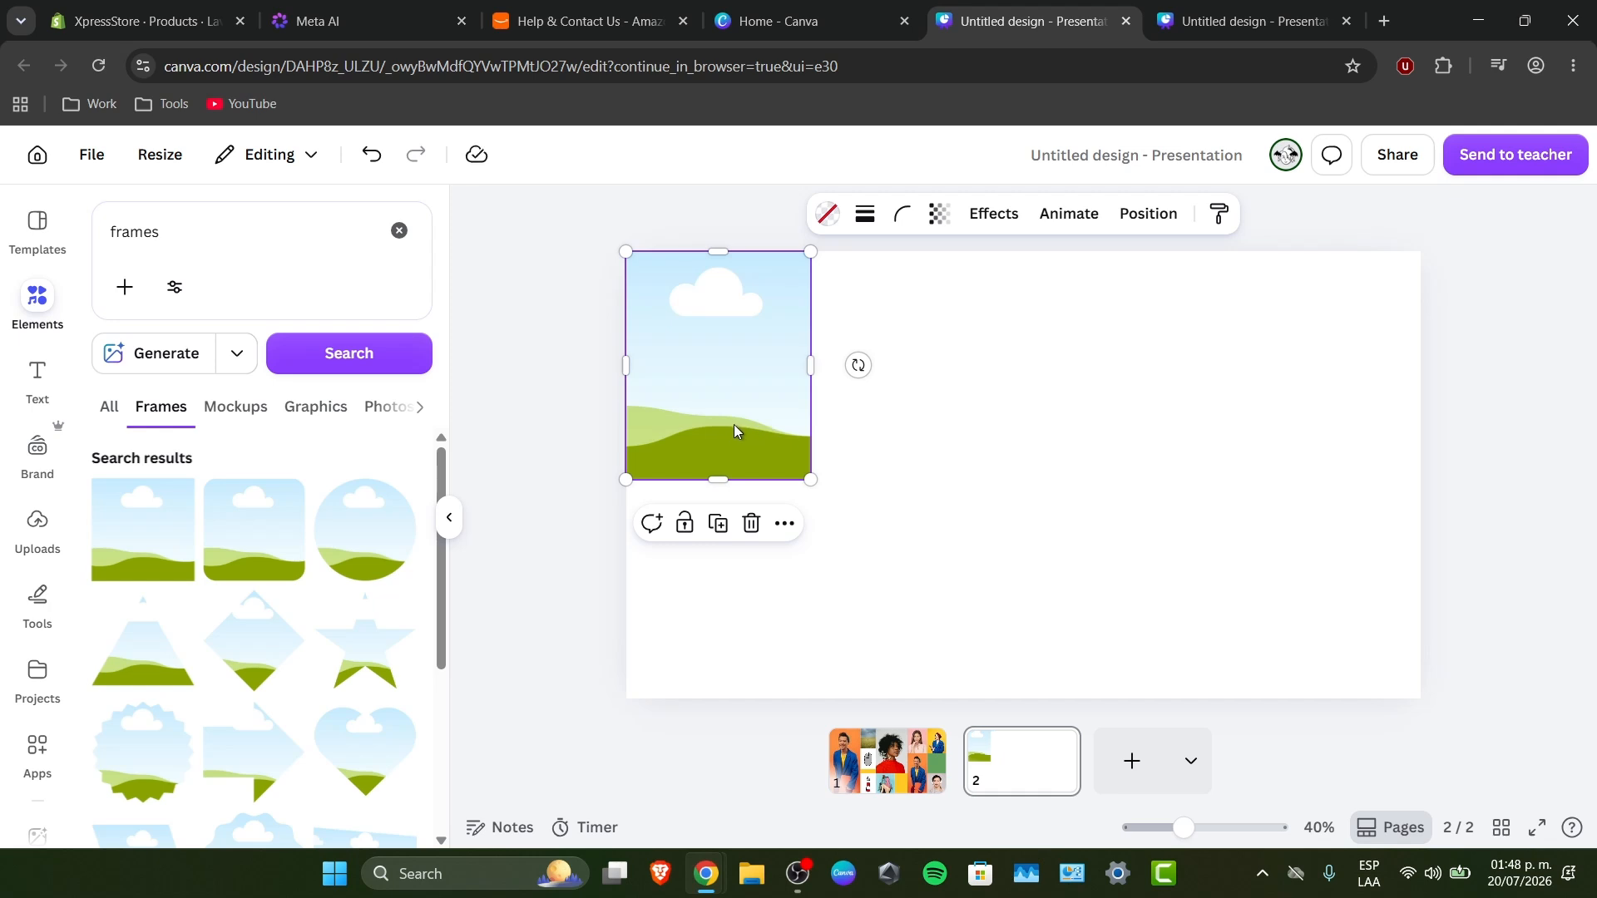
Duplicate the portrait frame directly beside it and stretch the copy to the page's right edge
key("ctrl+d")
left_click_drag(731, 427, 899, 420)
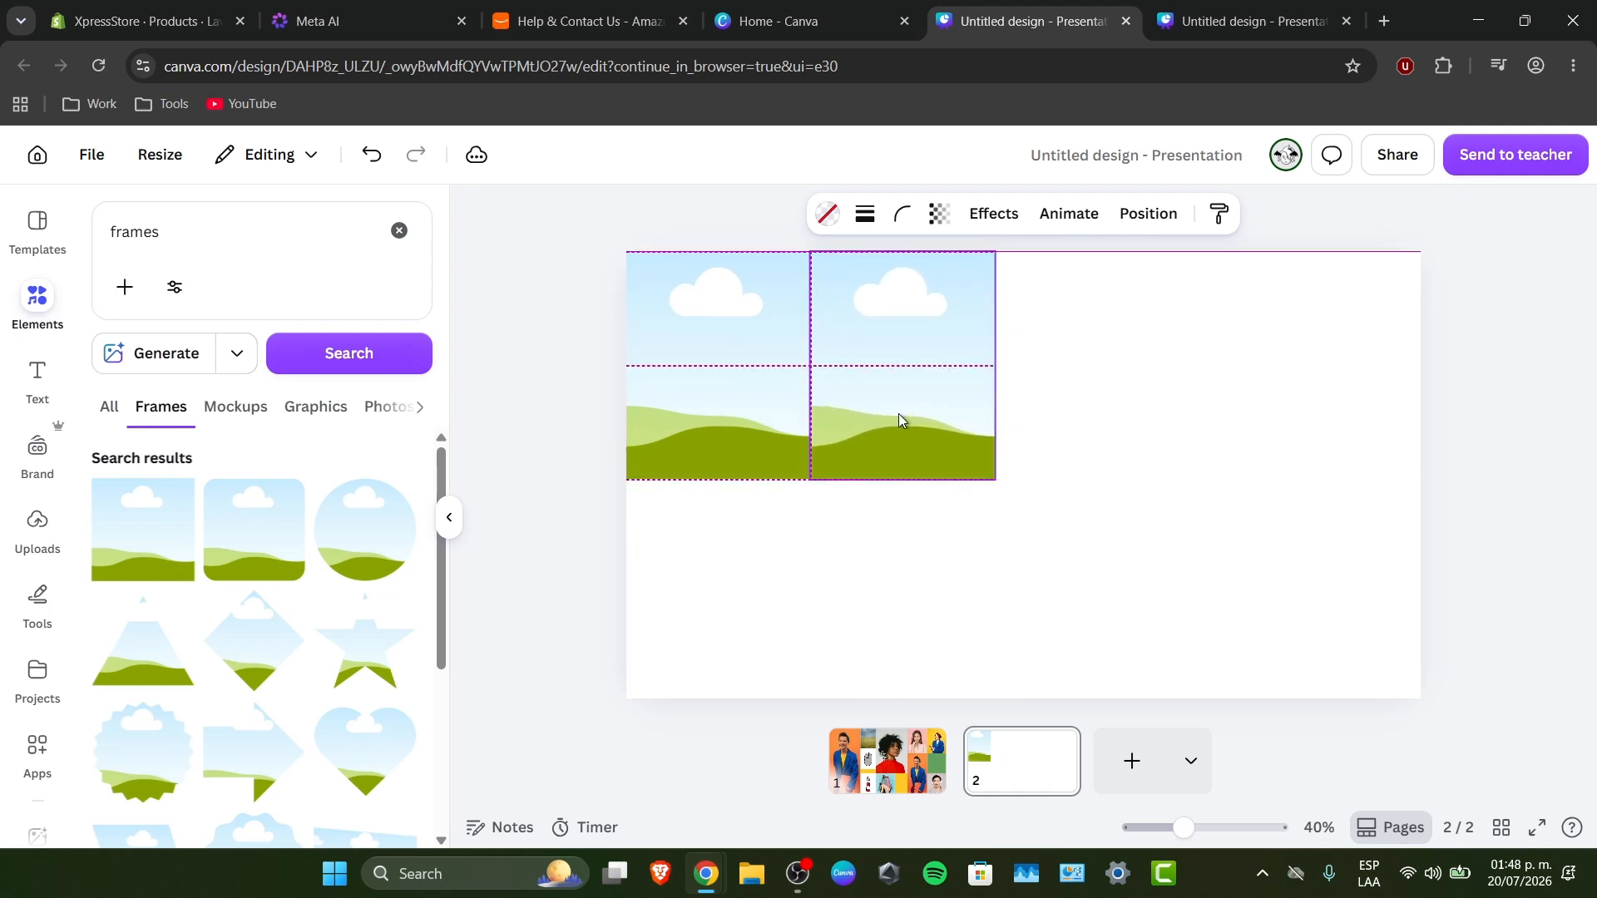
left_click_drag(995, 366, 1234, 577)
Start a second row under the top frames with two shorter frame copies side by side from the page's left edge
left_click_drag(781, 581, 1098, 616)
left_click_drag(1201, 563, 1046, 578)
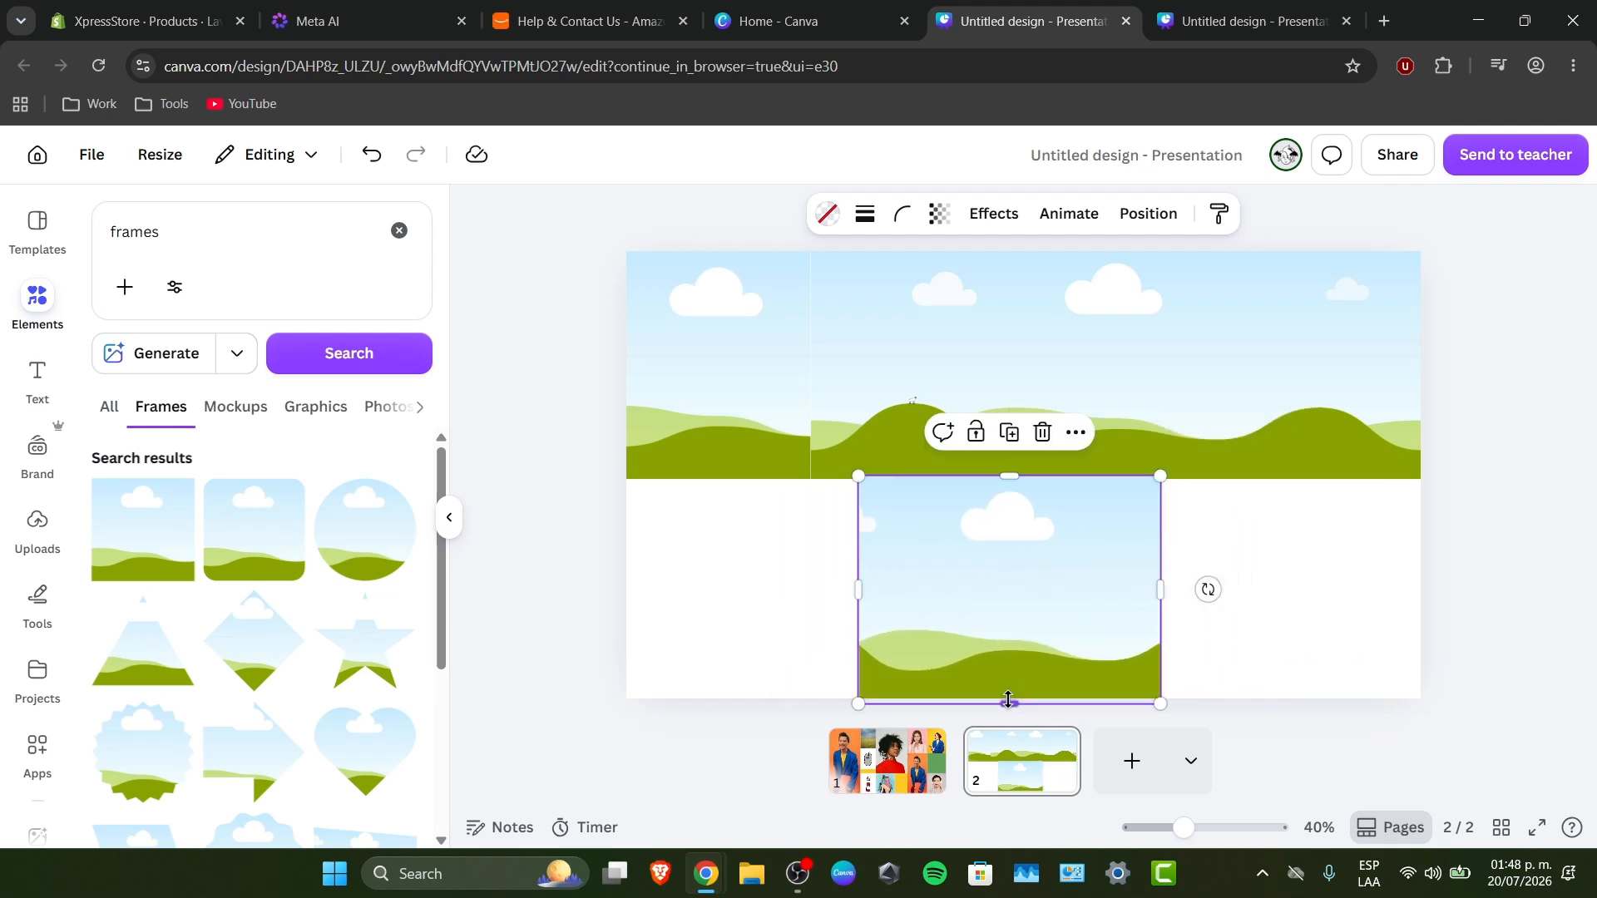
left_click_drag(1008, 700, 1015, 588)
left_click_drag(1044, 529, 799, 529)
left_click_drag(932, 539, 815, 531)
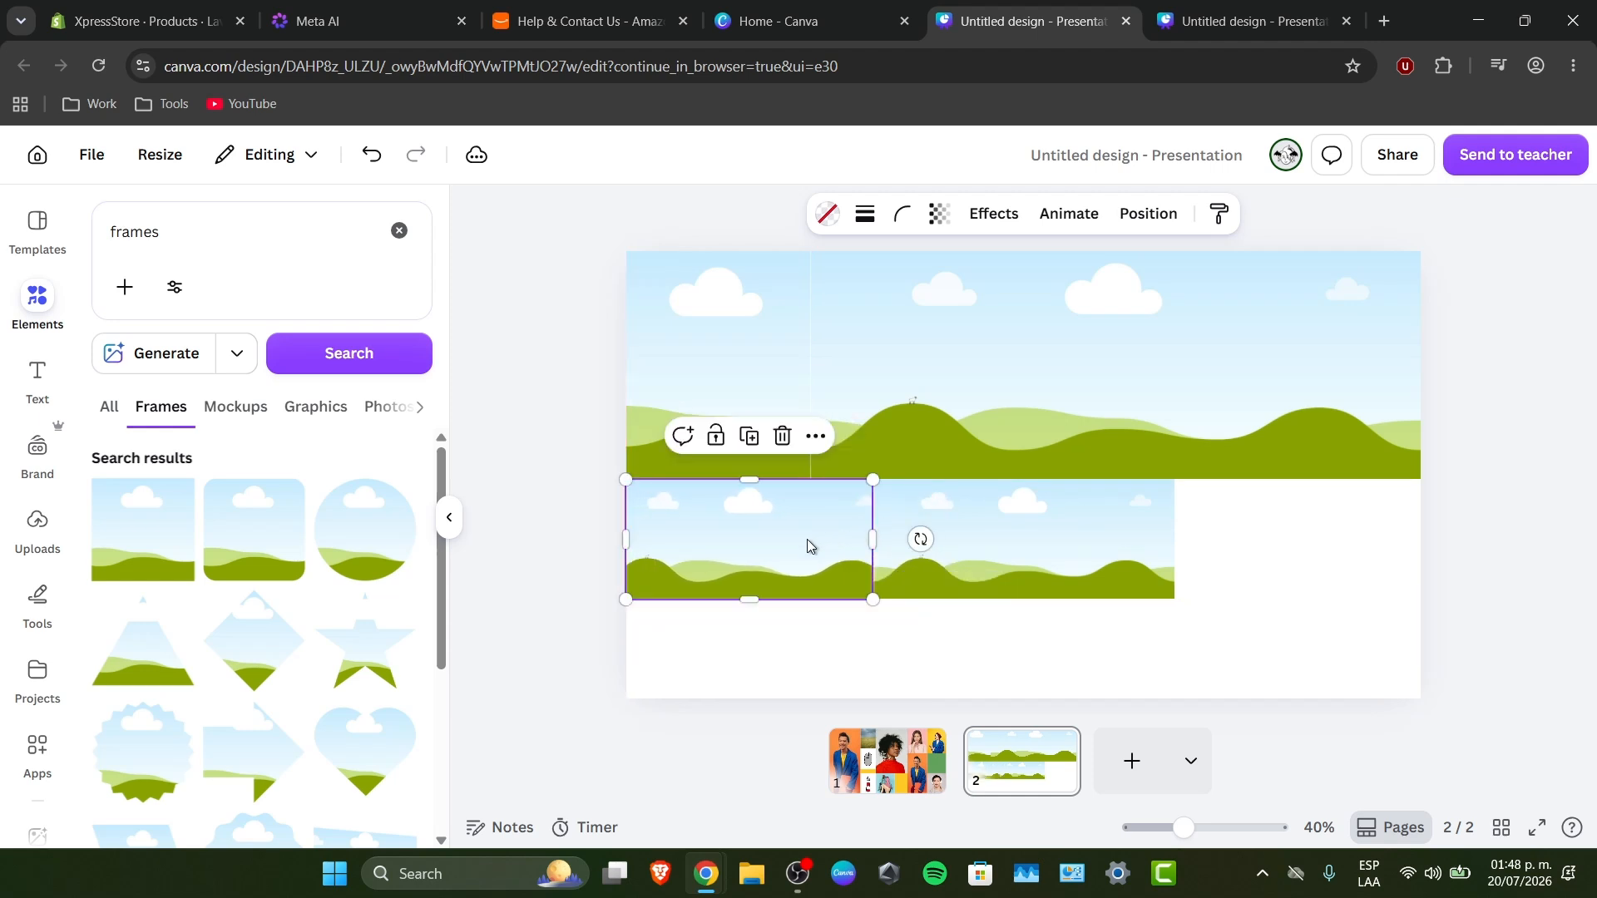
Complete the second row with a third frame and fill the strip below with a row of five smaller frame copies
left_click_drag(807, 546, 821, 636)
left_click_drag(713, 585, 1329, 607)
left_click(1453, 579)
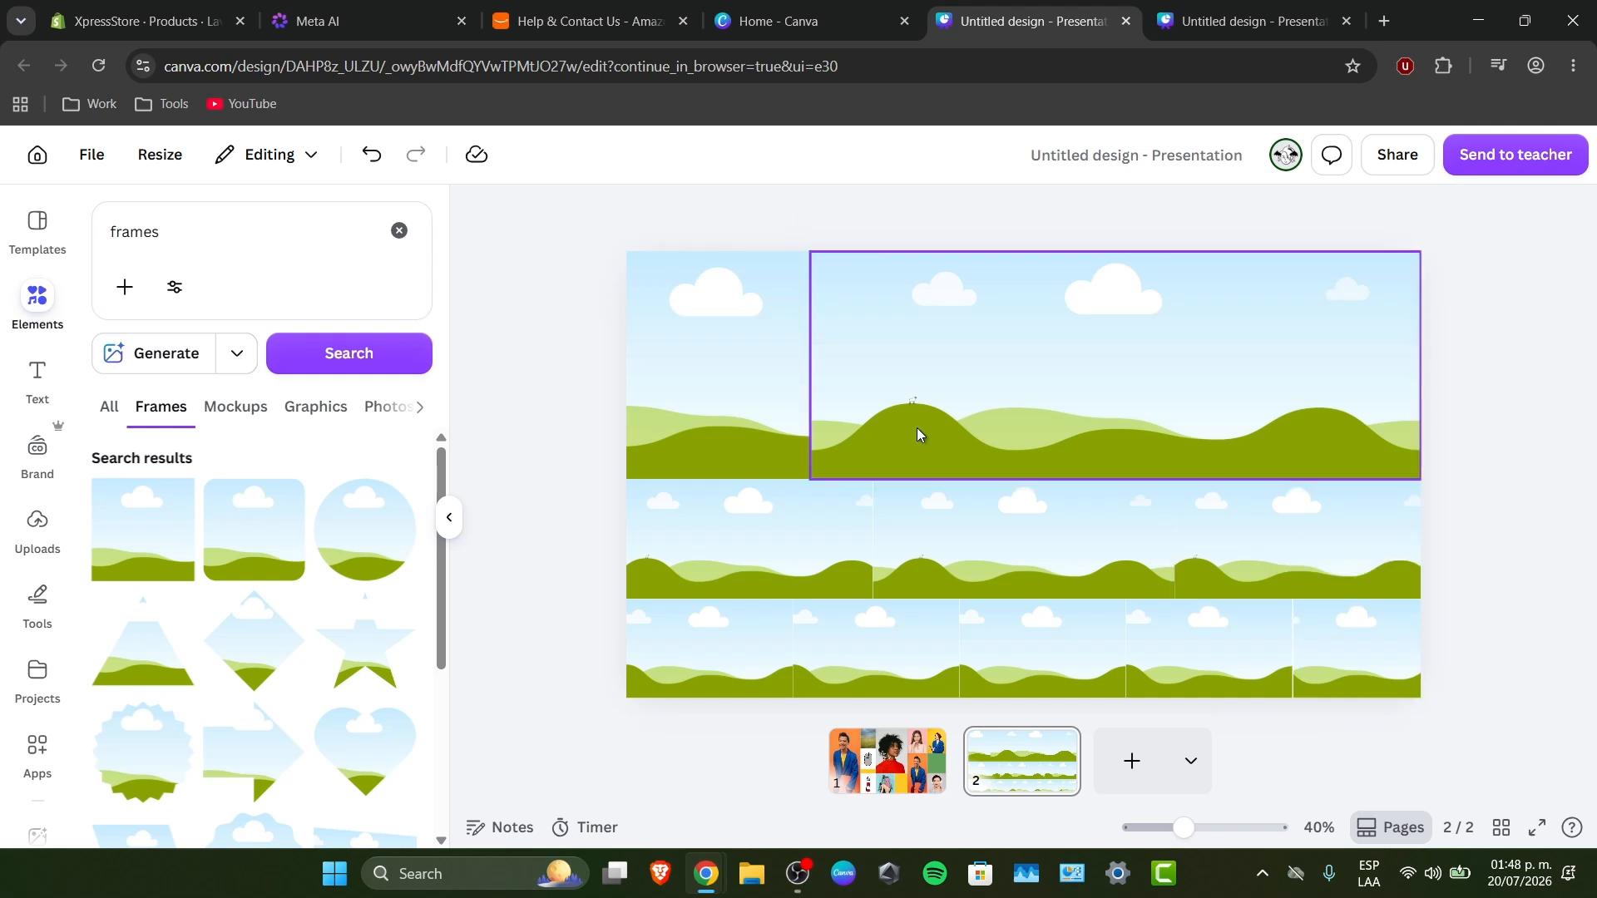
Fill the first four frames of the bottom row with four different uploaded images of fanged red lips holding a rose
left_click(29, 524)
left_click_drag(171, 619, 707, 649)
left_click_drag(347, 580, 882, 649)
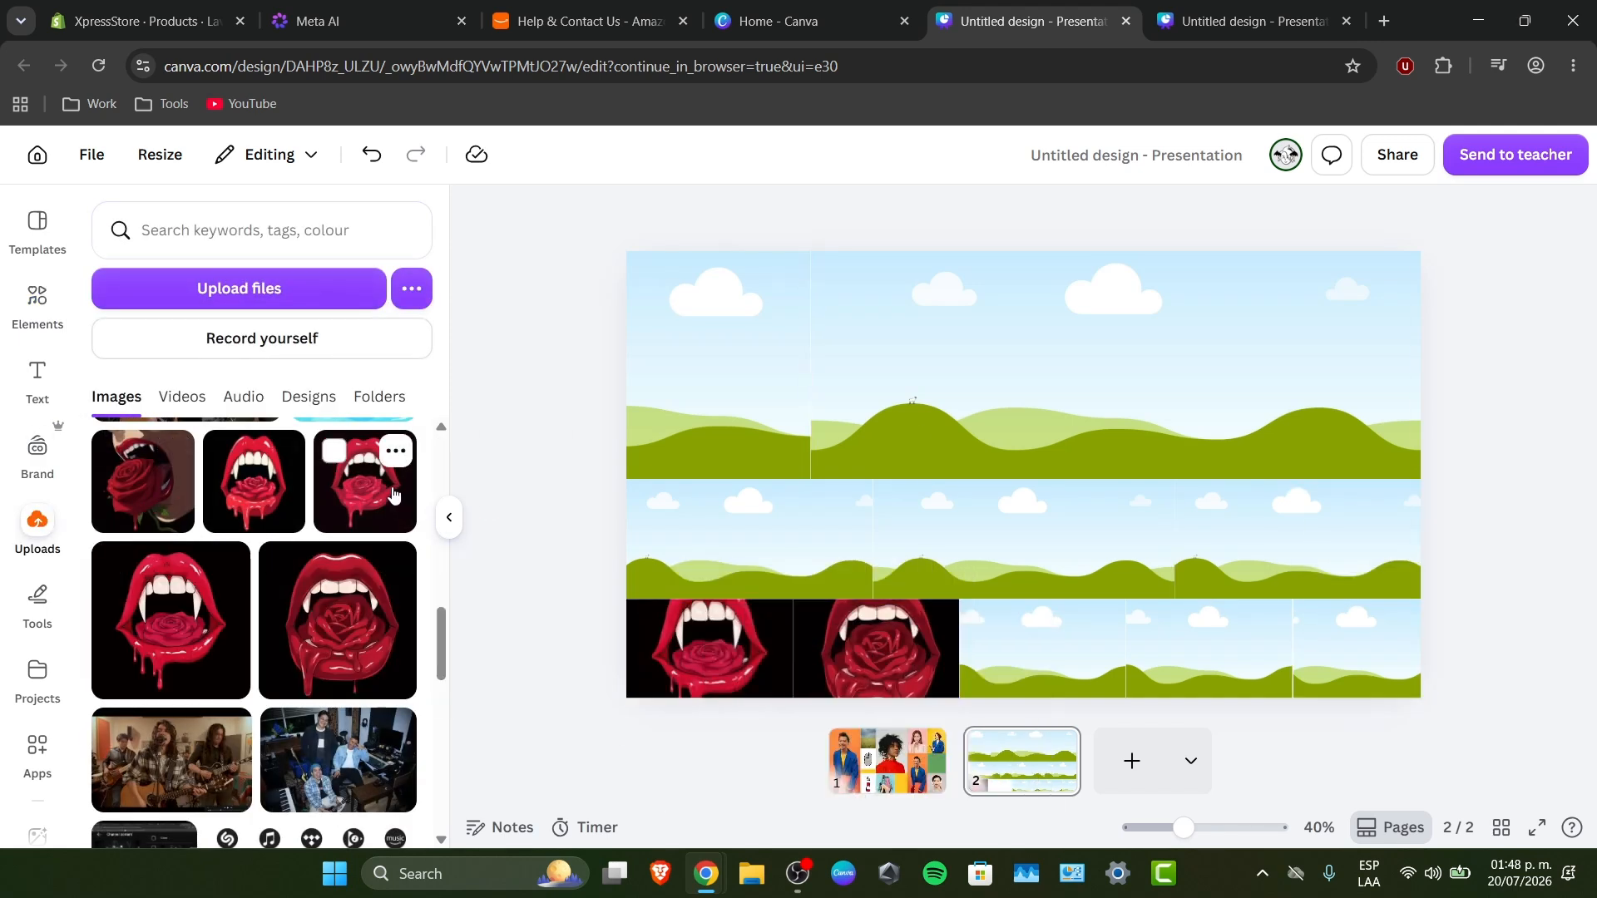
left_click_drag(333, 456, 1198, 640)
Fill the second row, both top frames and the last bottom frame with the uploaded rose and fanged-lips images
left_click_drag(212, 481, 735, 516)
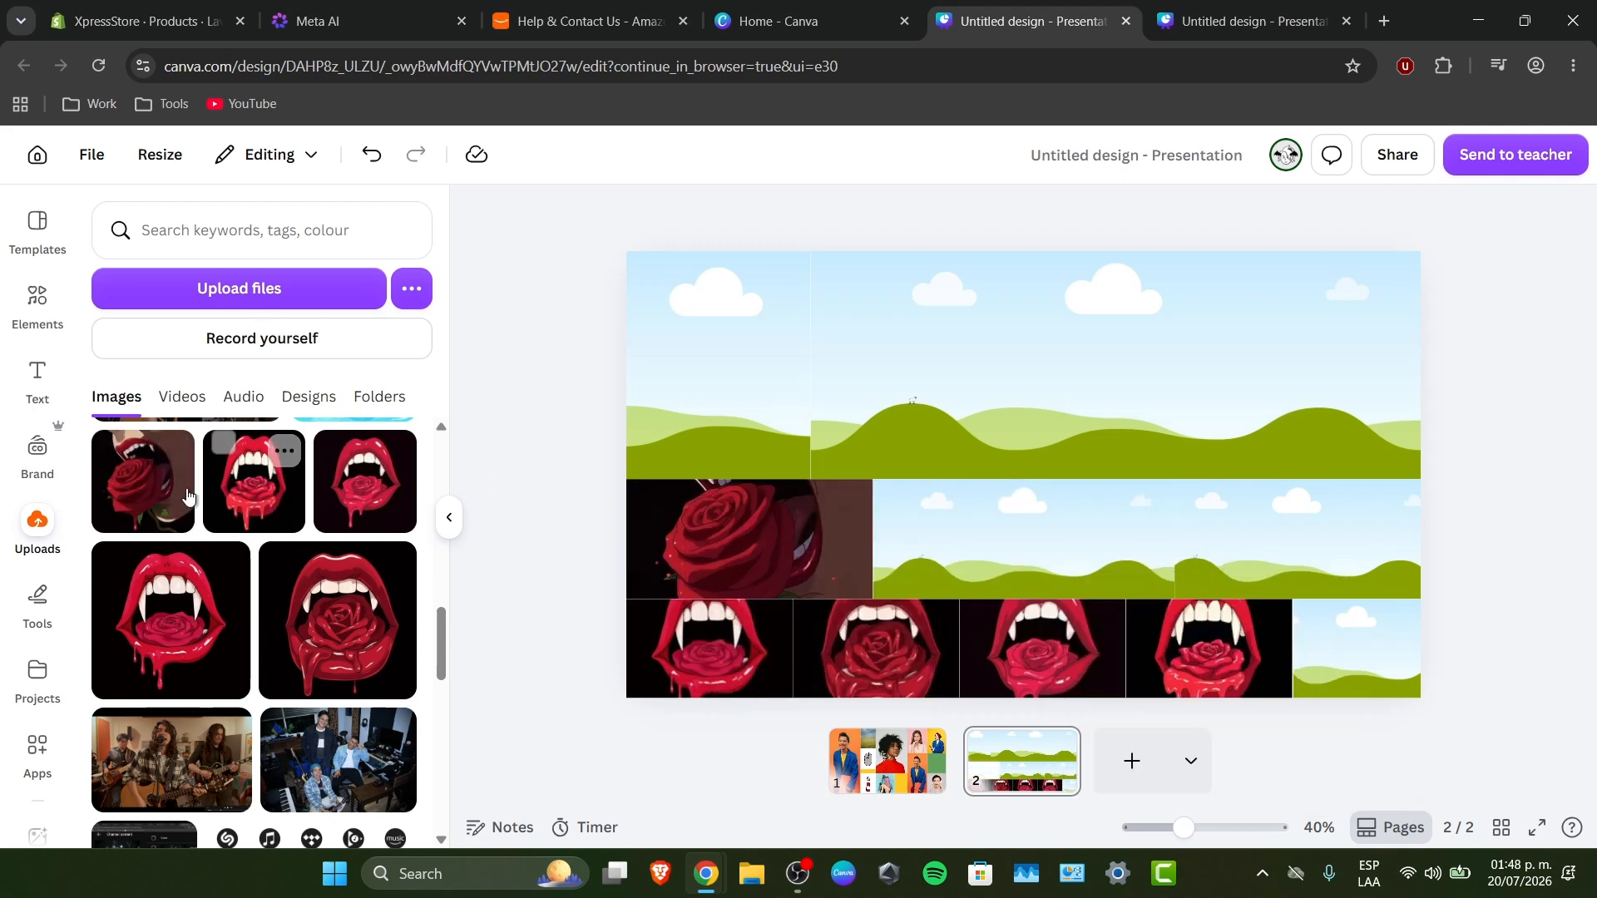
left_click_drag(254, 481, 717, 366)
left_click_drag(364, 480, 1081, 366)
left_click_drag(254, 491, 1021, 566)
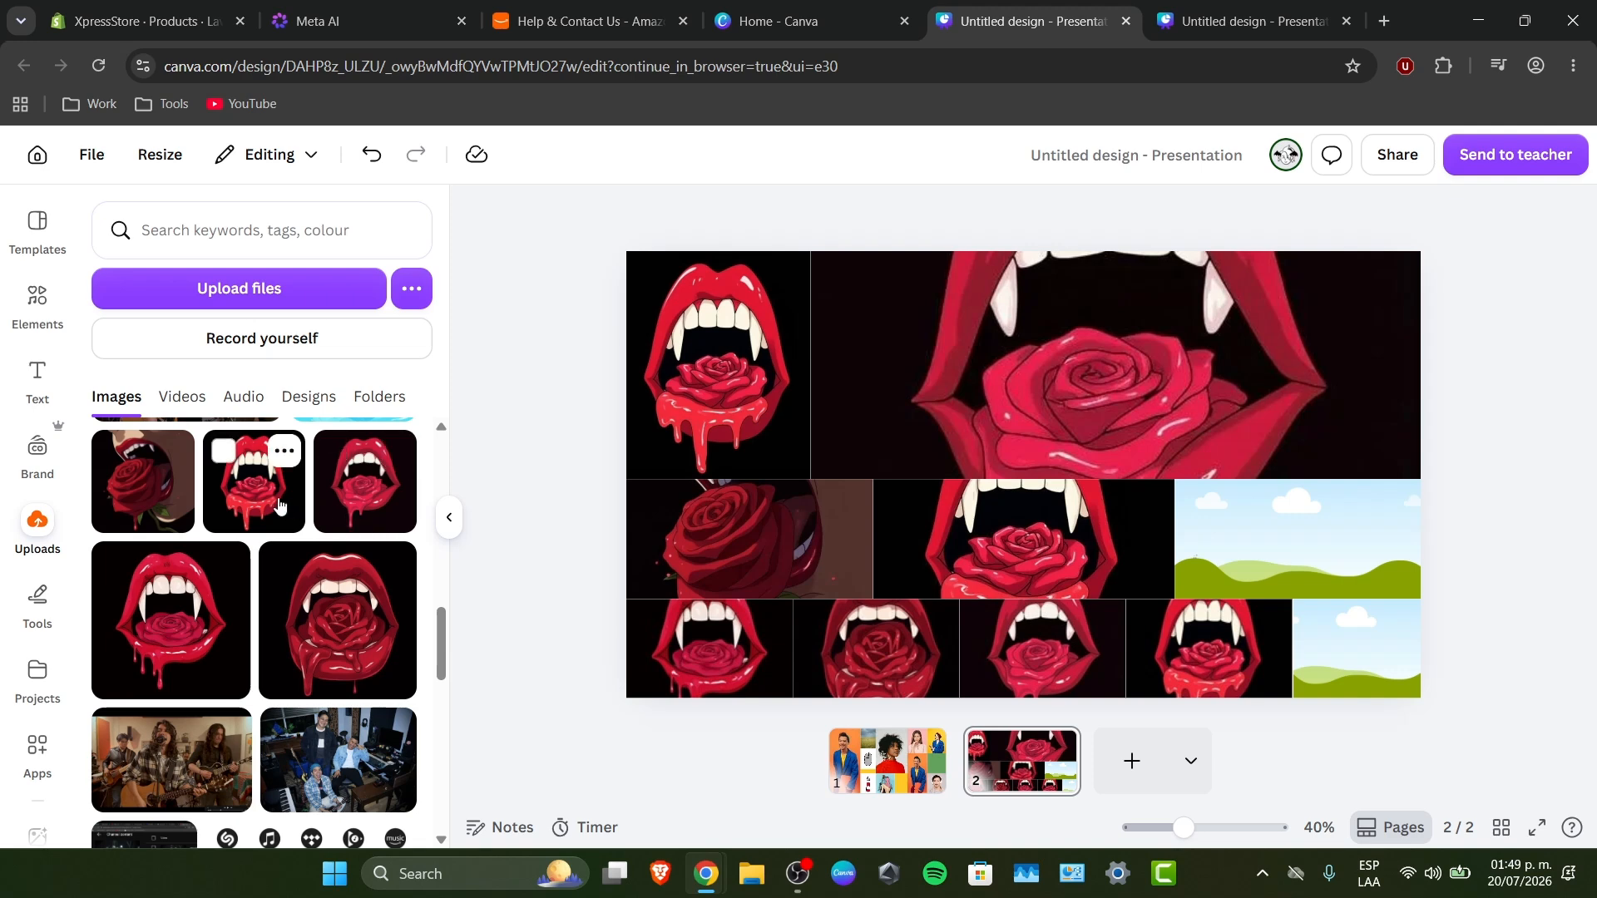
left_click_drag(278, 506, 1404, 644)
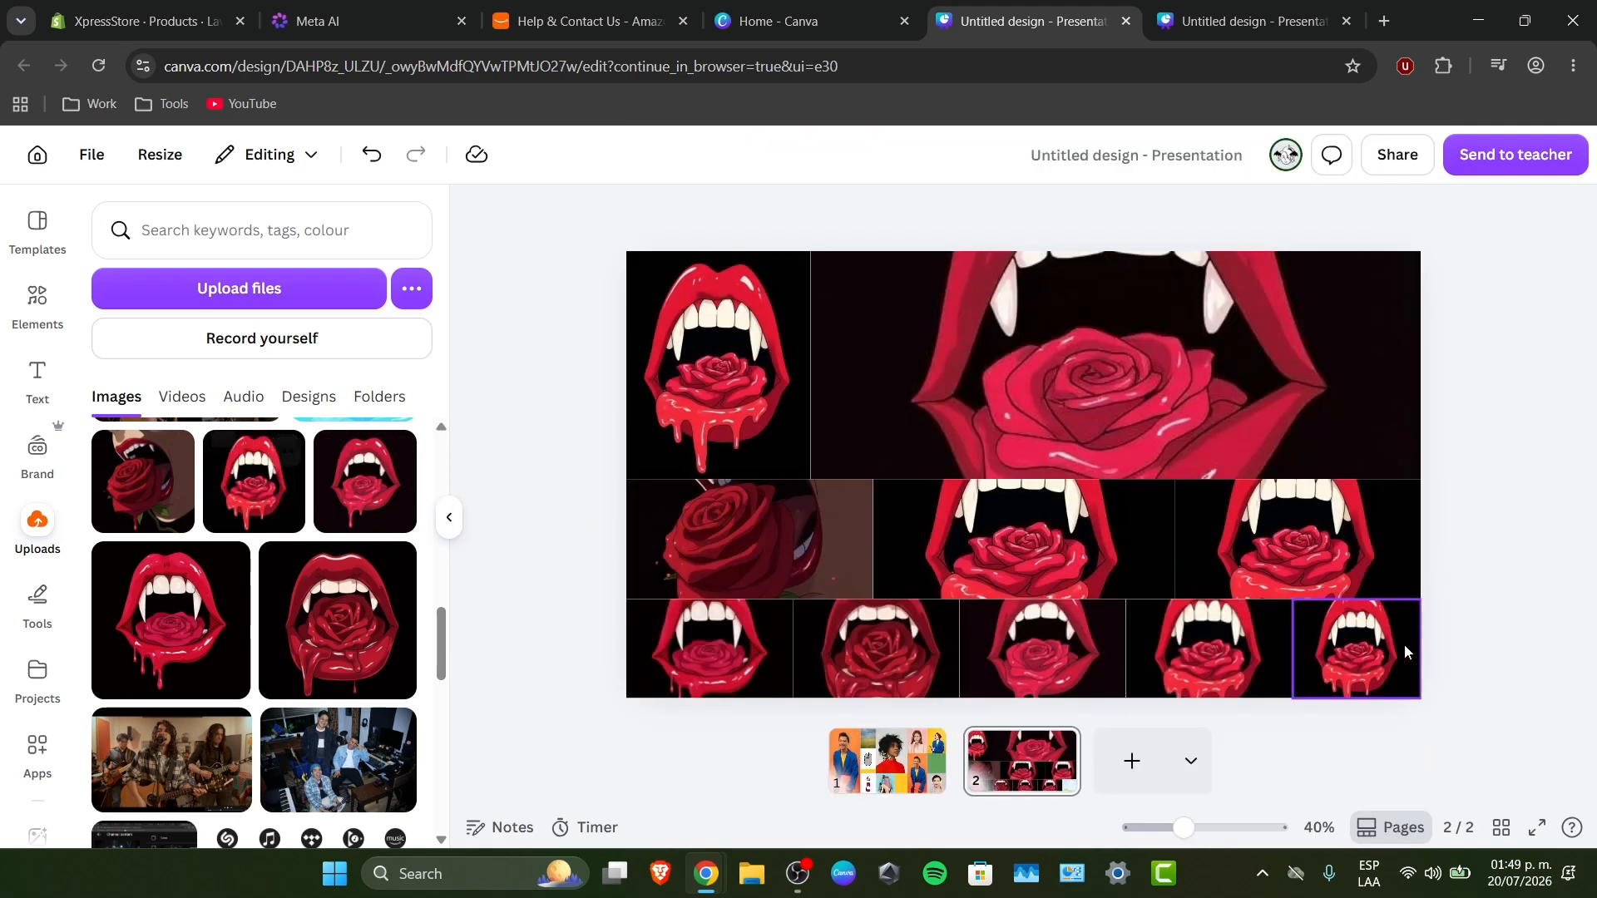
Return to the first page and present the design in full screen
left_click(1096, 413)
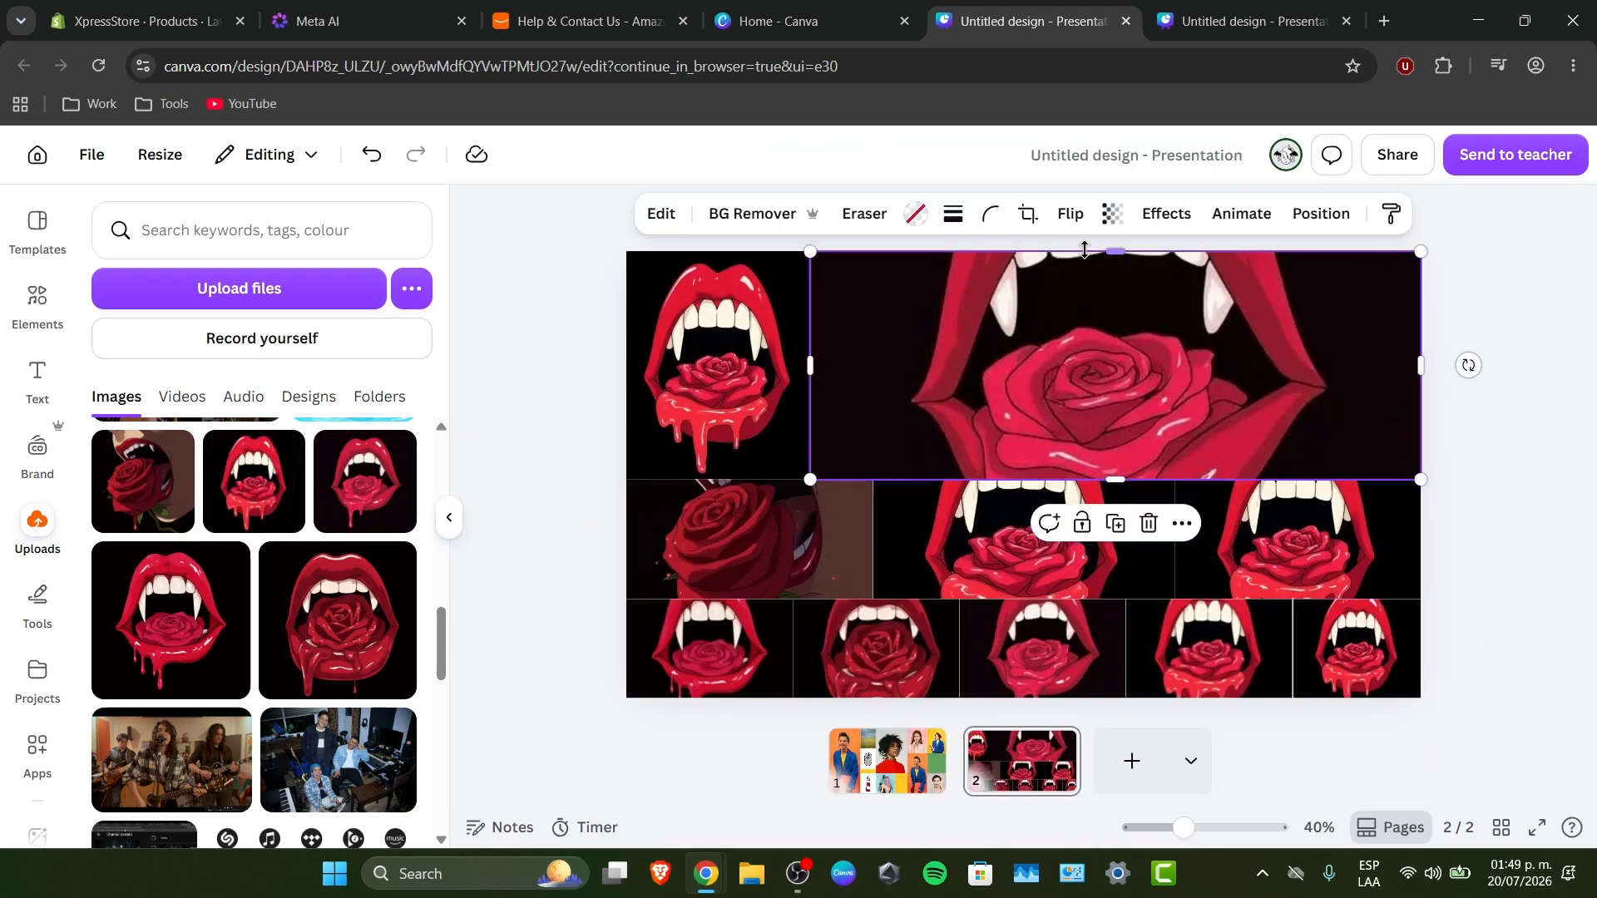
left_click(908, 760)
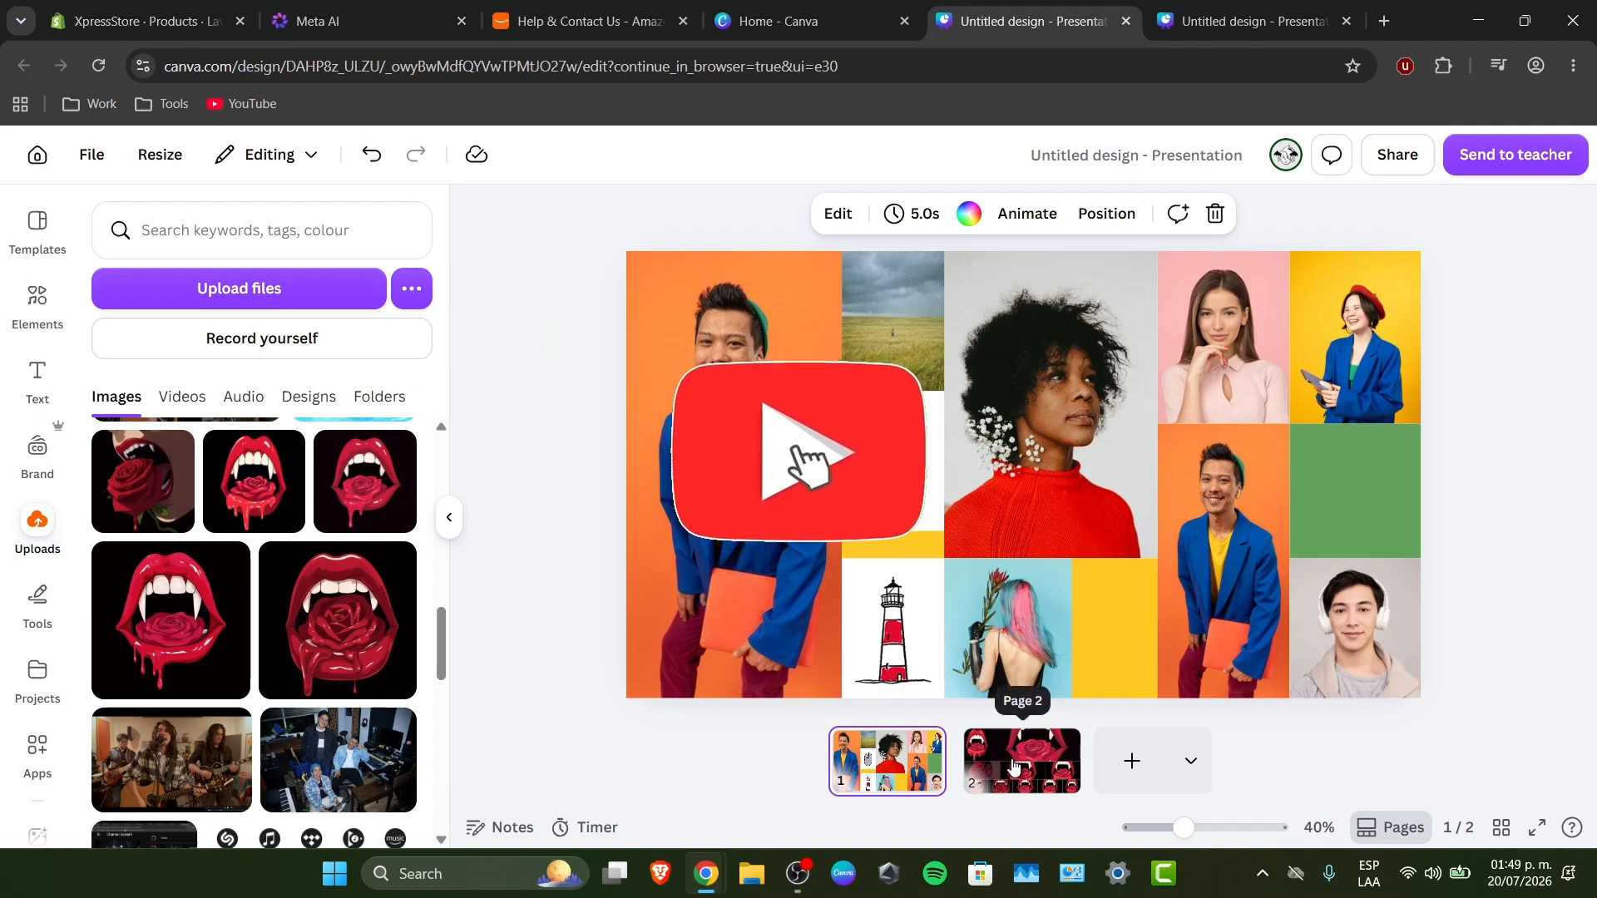
left_click(1537, 827)
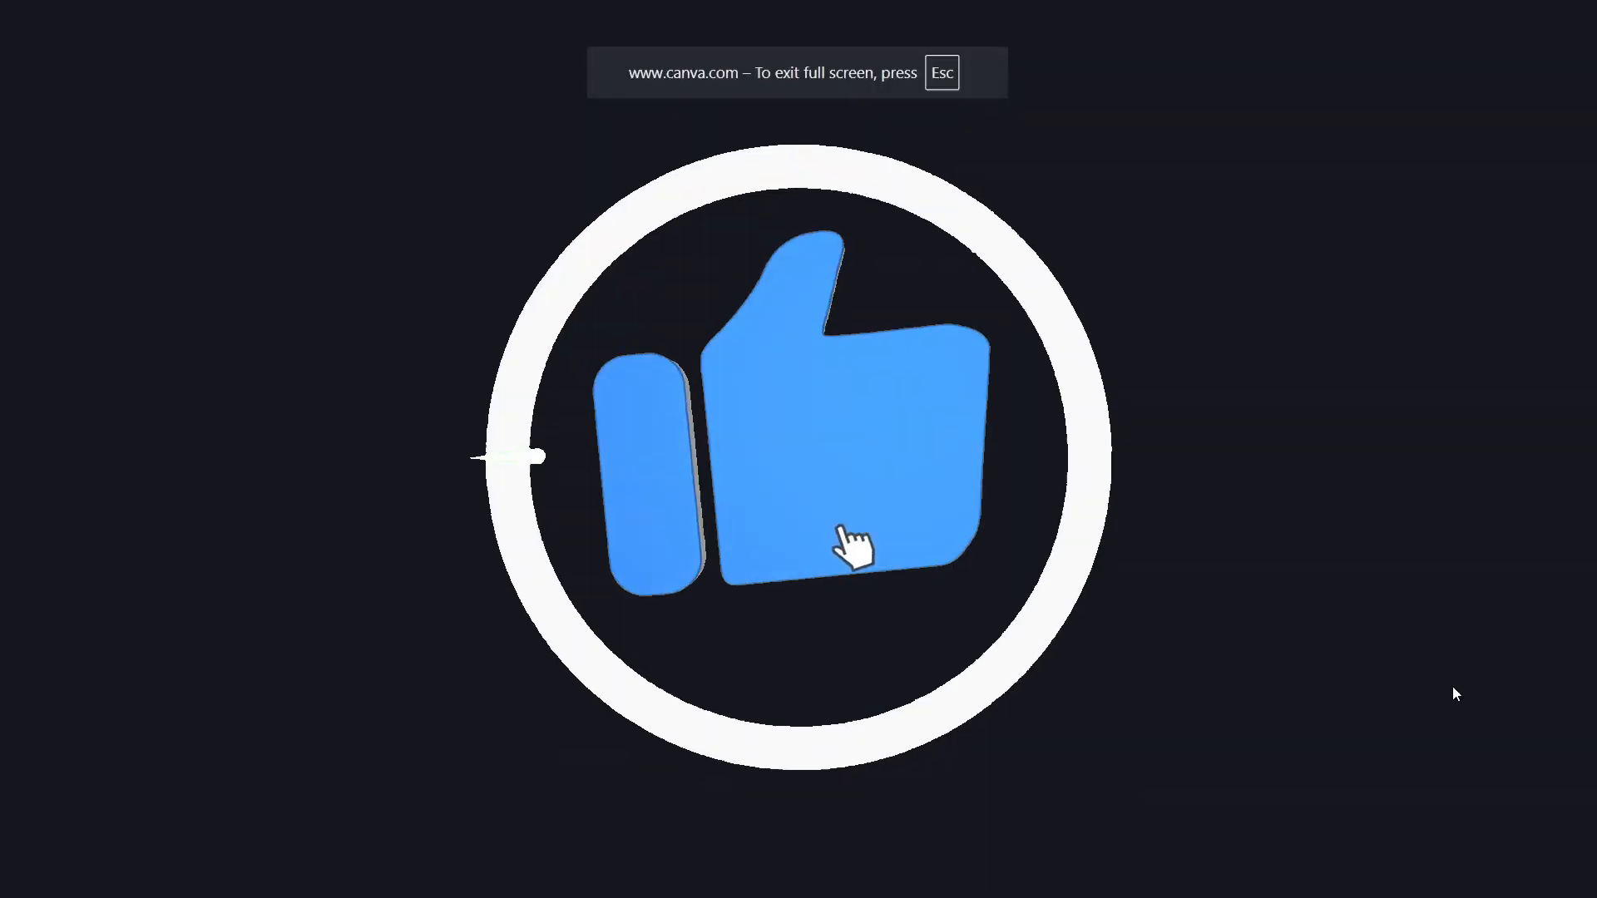